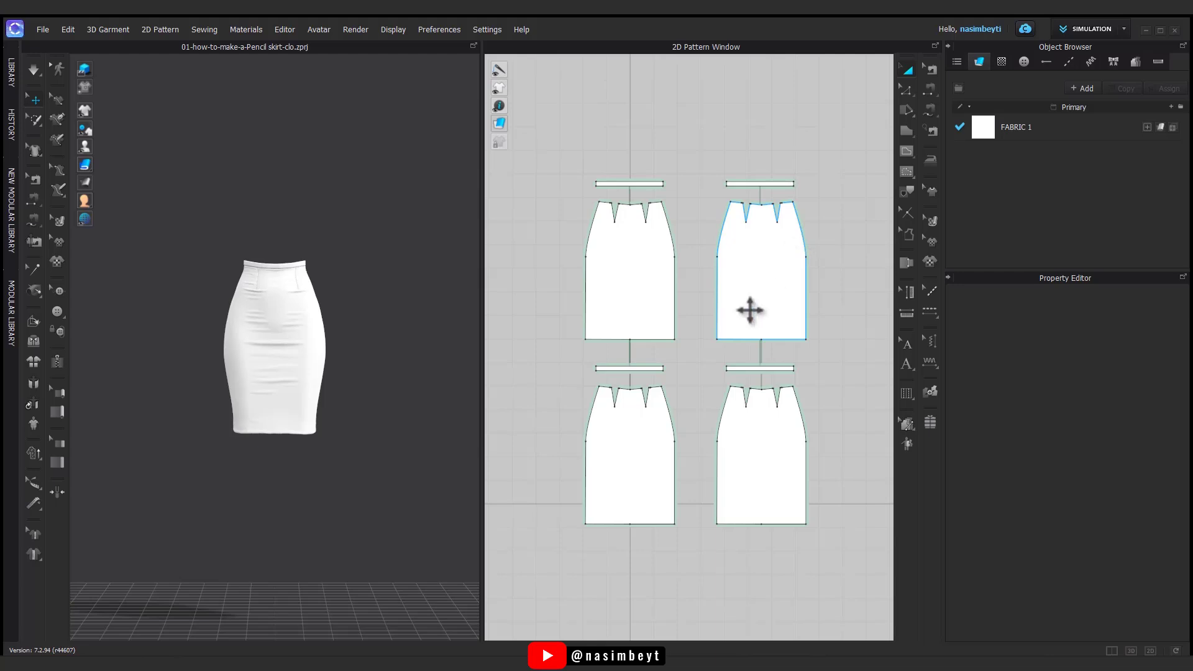
Open the Library and display its Fabric collection
{"action": "scroll", "coordinate": [266, 389], "scroll_direction": "up", "scroll_amount": 5}
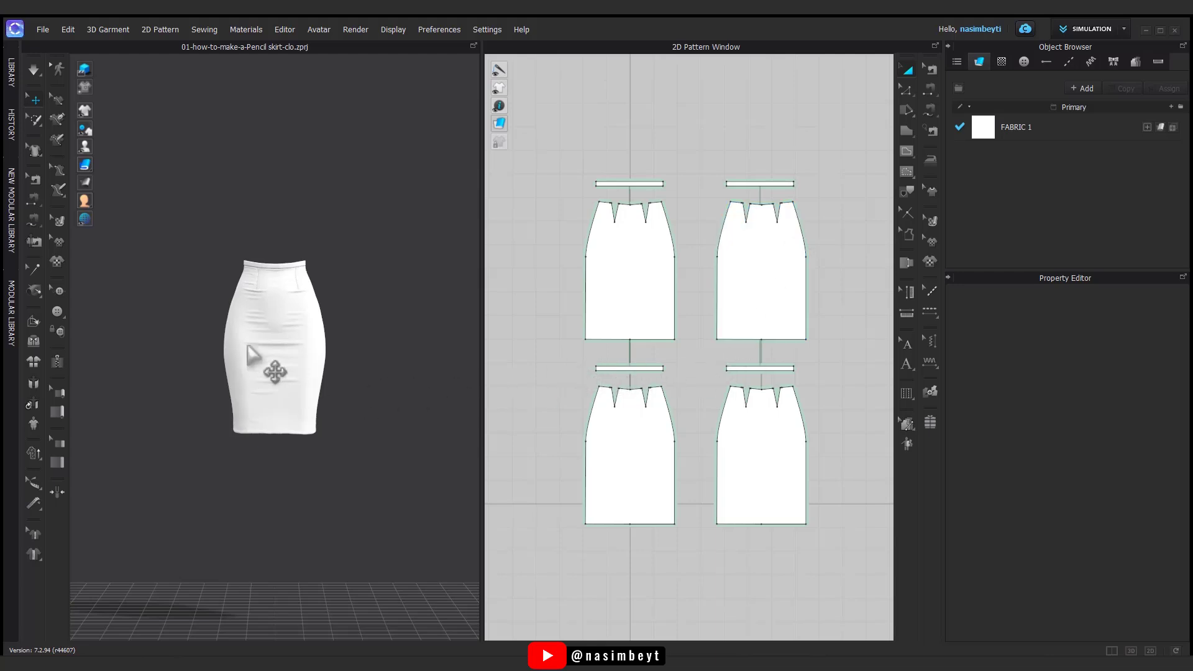
{"action": "right_click_drag", "start_coordinate": [274, 420], "coordinate": [319, 426]}
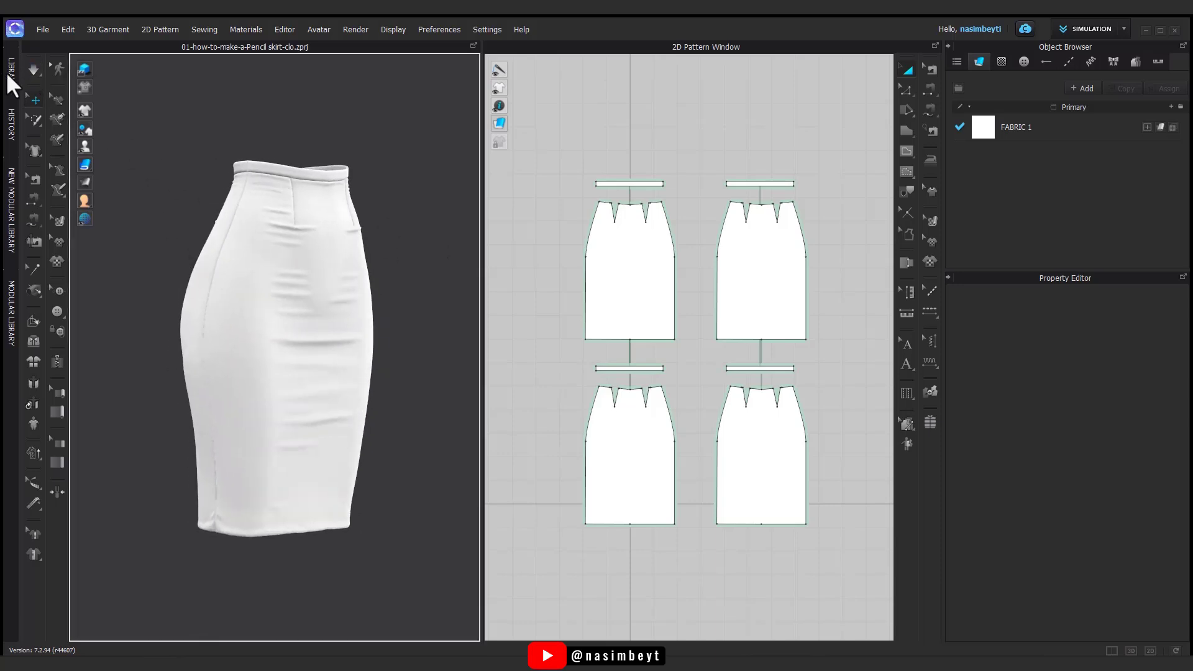
{"action": "left_click", "coordinate": [10, 73]}
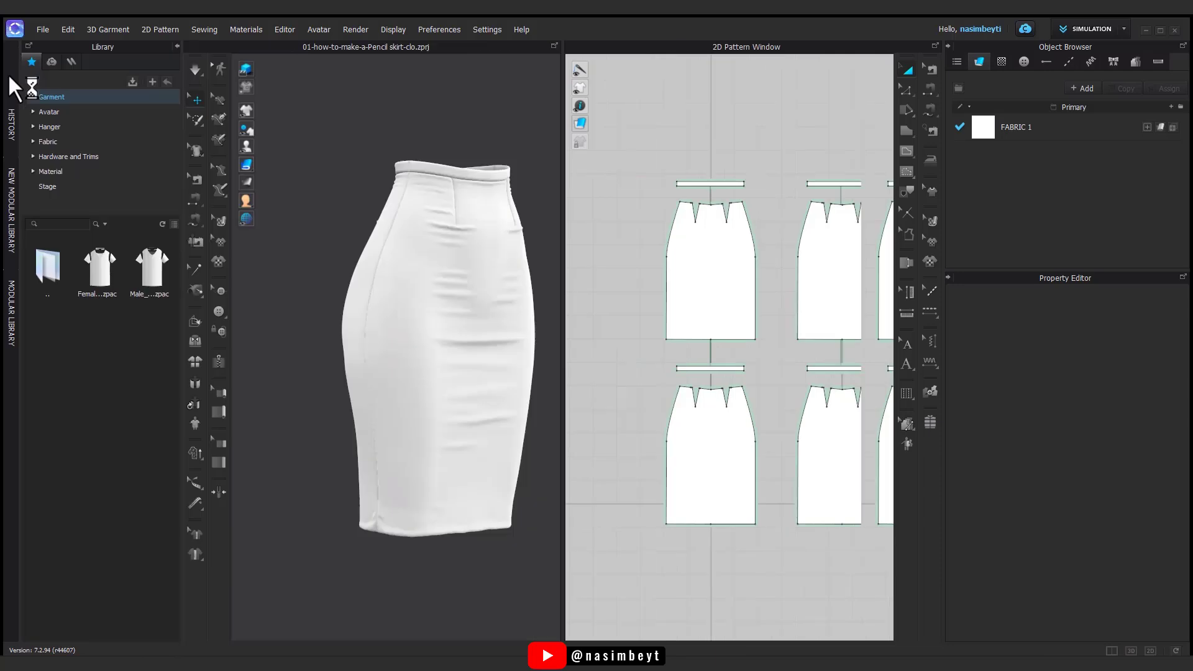
{"action": "left_click", "coordinate": [55, 142]}
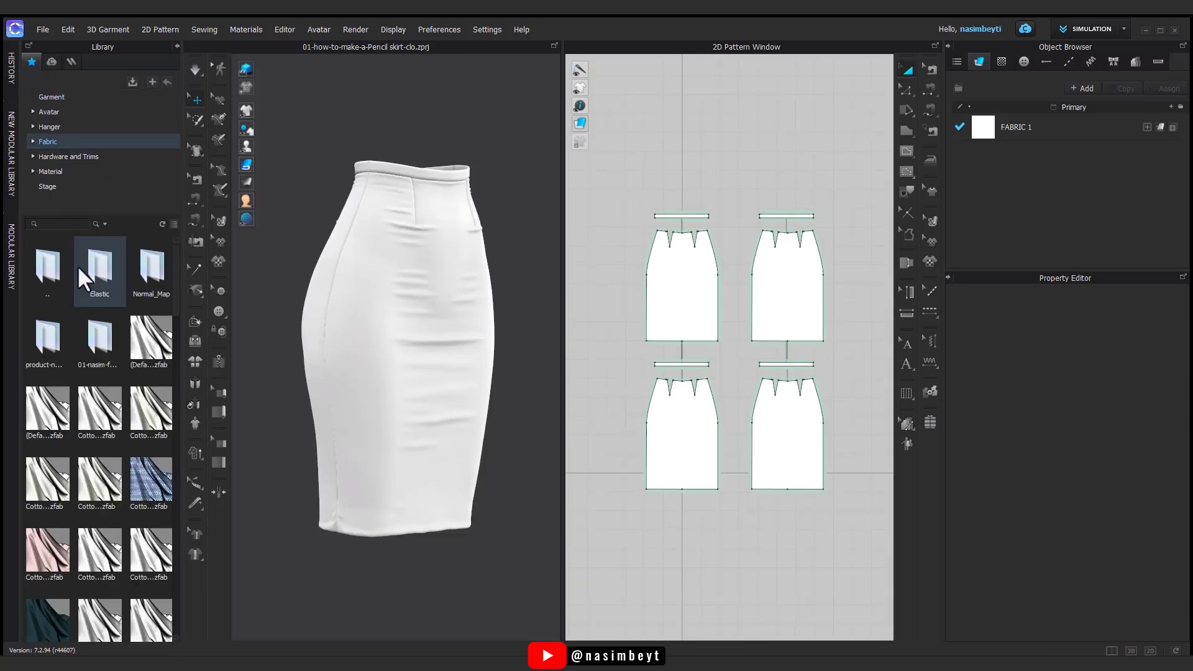
Browse the fabric presets and add the pink-brown Sherpa_Faux_Sheepskin_Fleece_Poly_230gsm fabric to the project
{"action": "scroll", "coordinate": [137, 364], "scroll_direction": "down", "scroll_amount": 3}
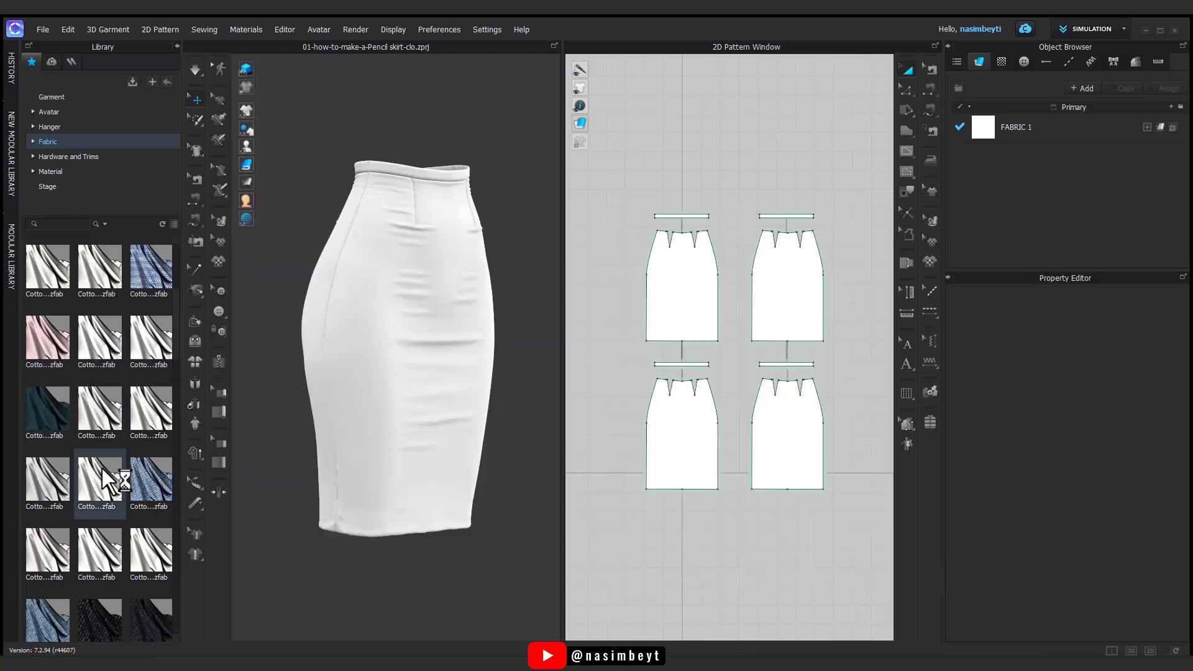
{"action": "mouse_move", "coordinate": [102, 468]}
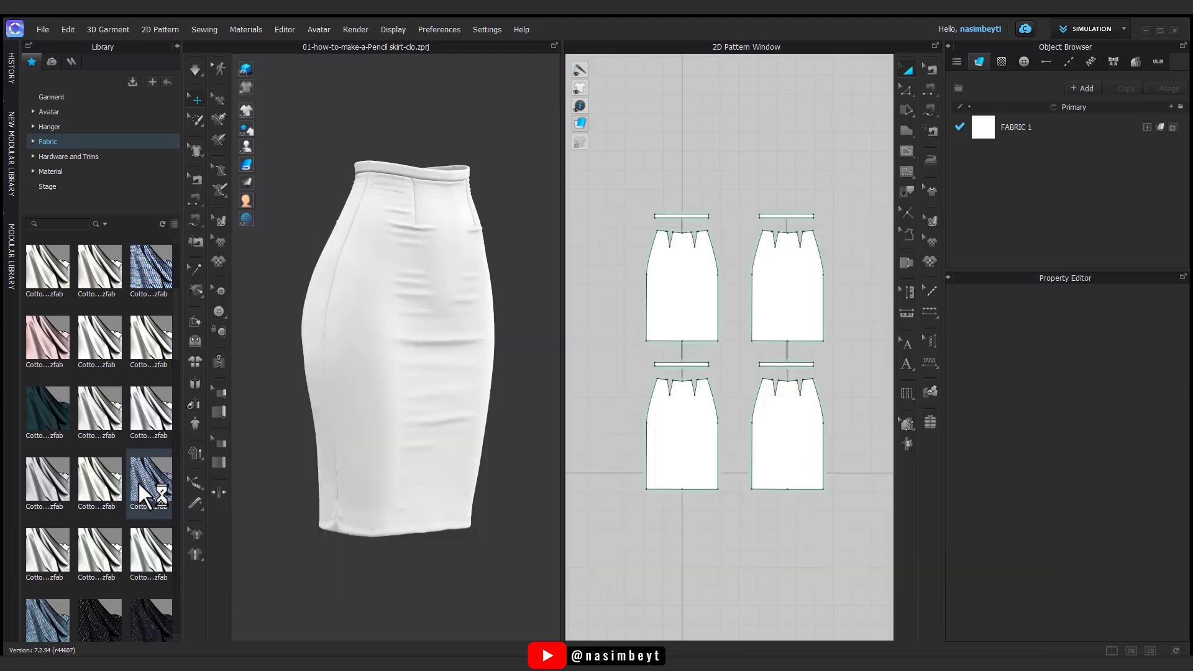
{"action": "mouse_move", "coordinate": [143, 485]}
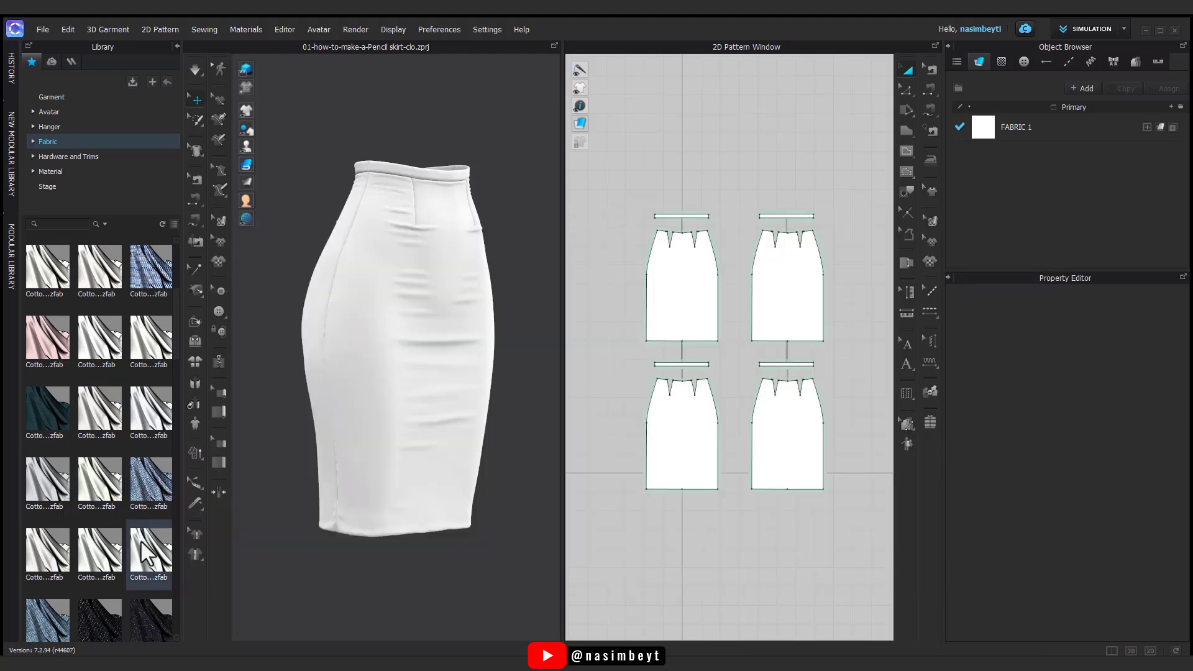
{"action": "mouse_move", "coordinate": [142, 547]}
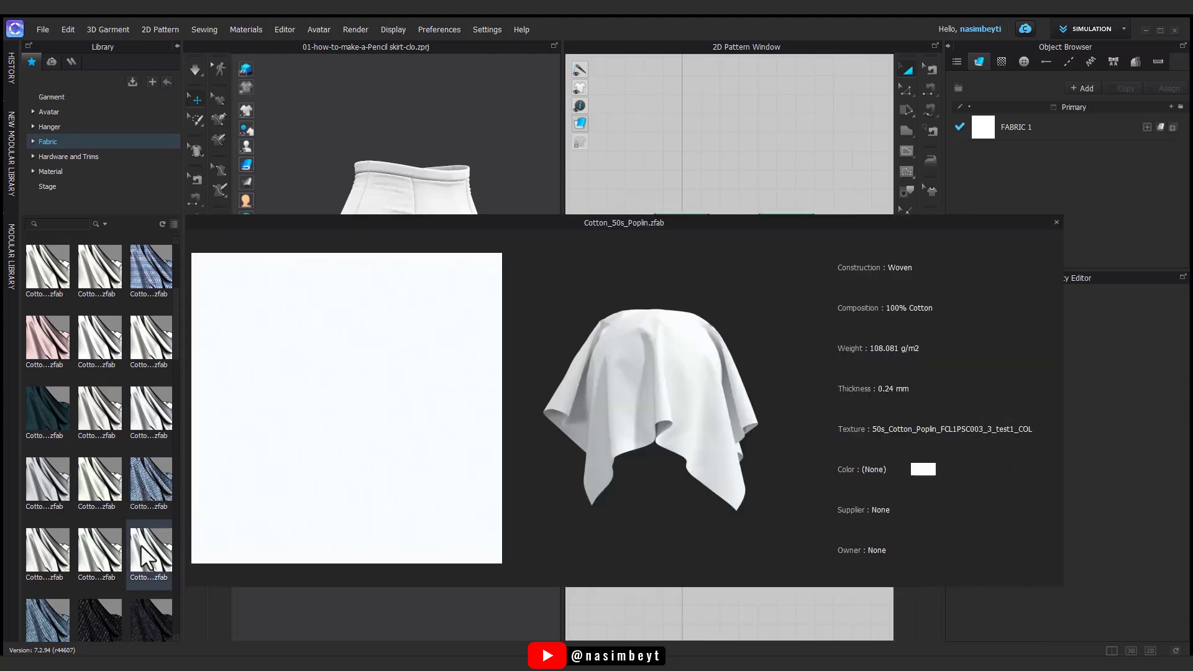
{"action": "scroll", "coordinate": [111, 566], "scroll_direction": "down", "scroll_amount": 3}
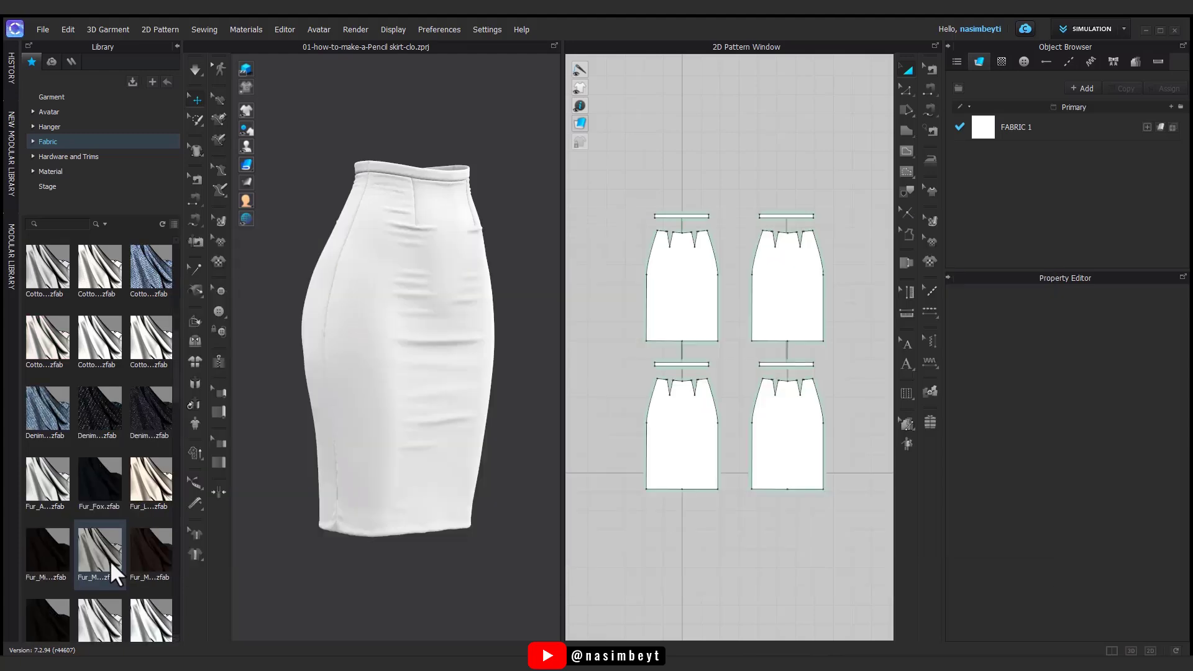
{"action": "mouse_move", "coordinate": [101, 514]}
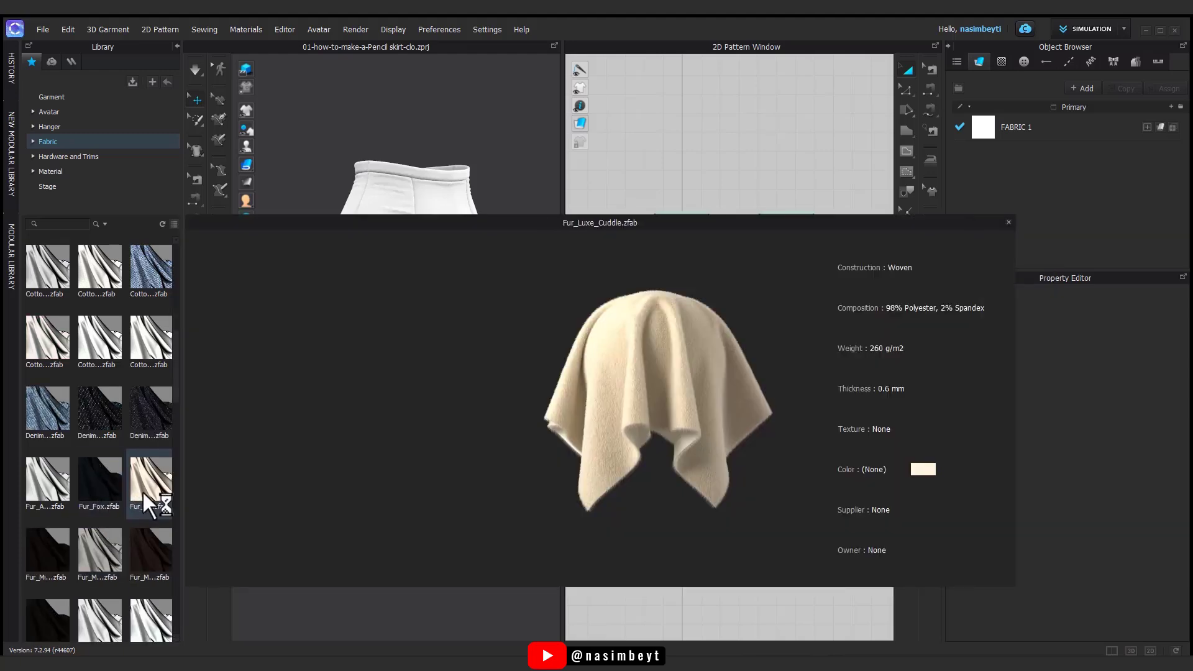
{"action": "scroll", "coordinate": [133, 550], "scroll_direction": "down", "scroll_amount": 5}
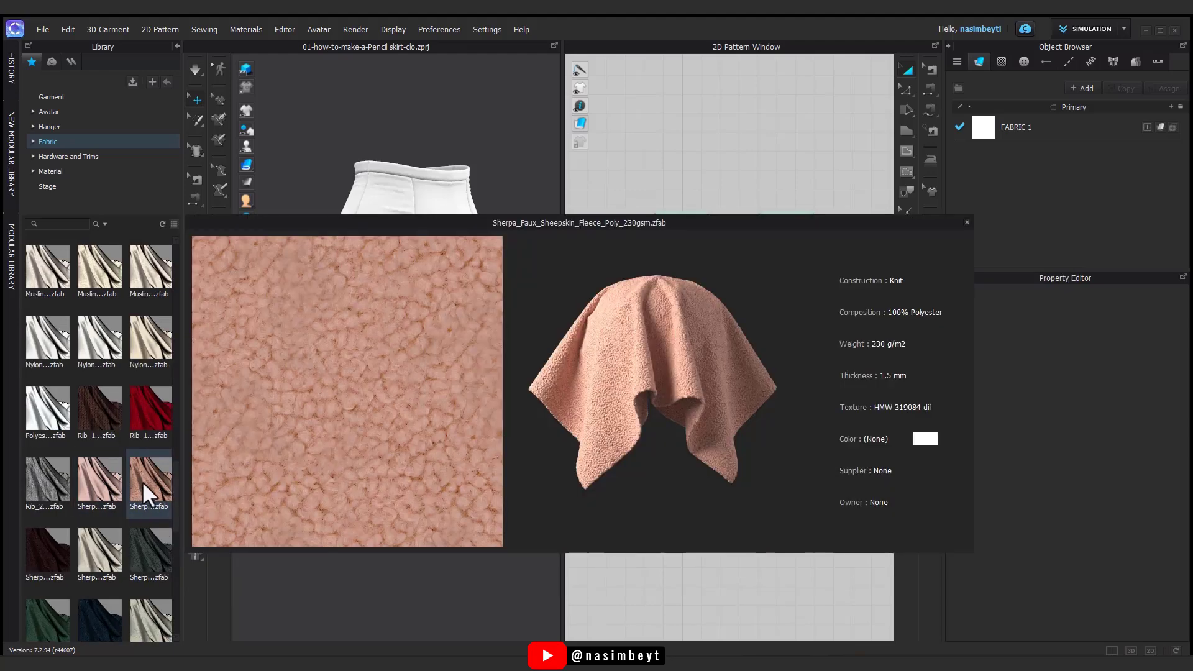
{"action": "double_click", "coordinate": [148, 479]}
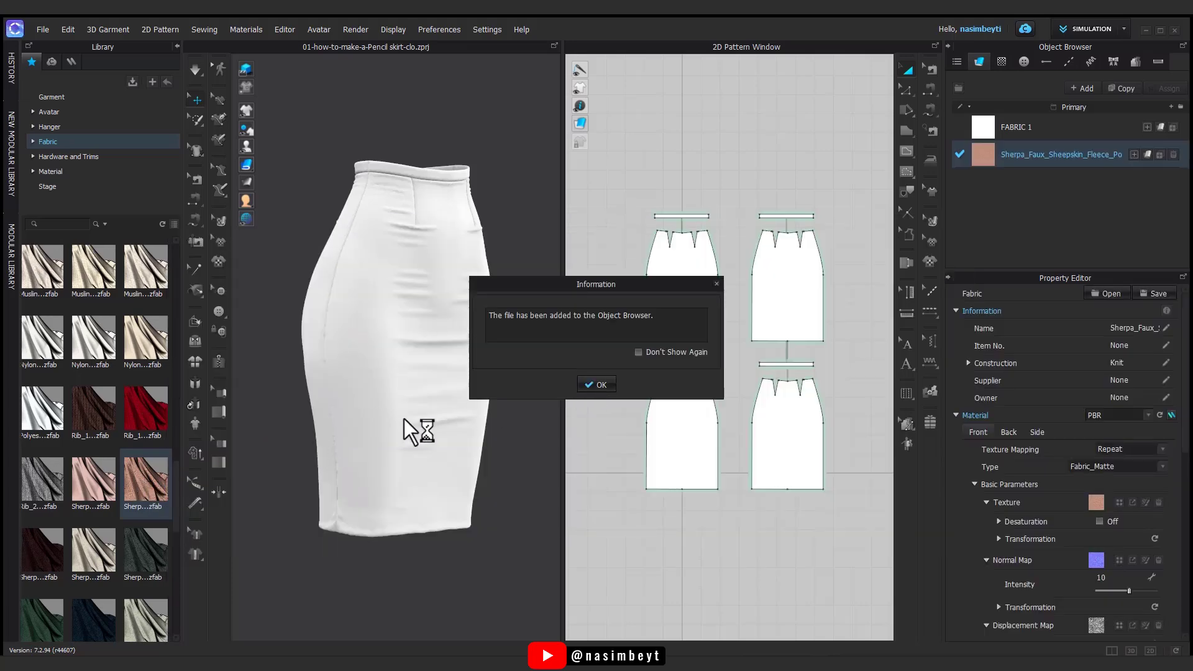
{"action": "left_click", "coordinate": [598, 383]}
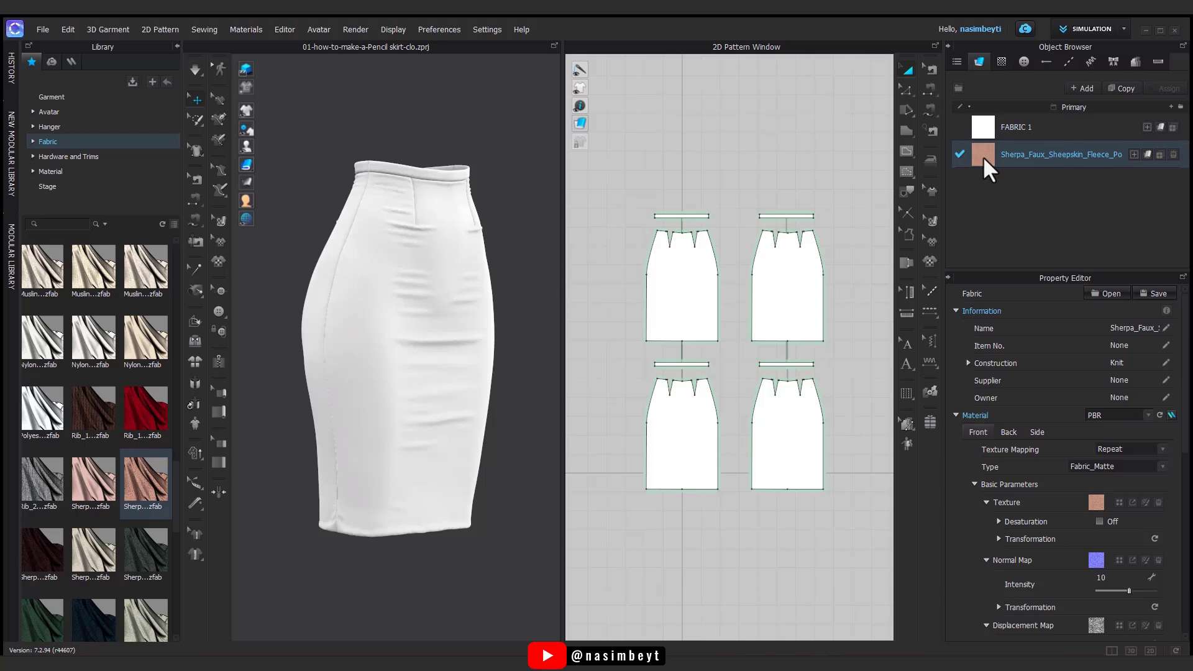
Assign the Sherpa faux sheepskin fleece fabric to all skirt and waistband pattern pieces and check it in 3D
{"action": "left_click_drag", "start_coordinate": [983, 157], "coordinate": [617, 542]}
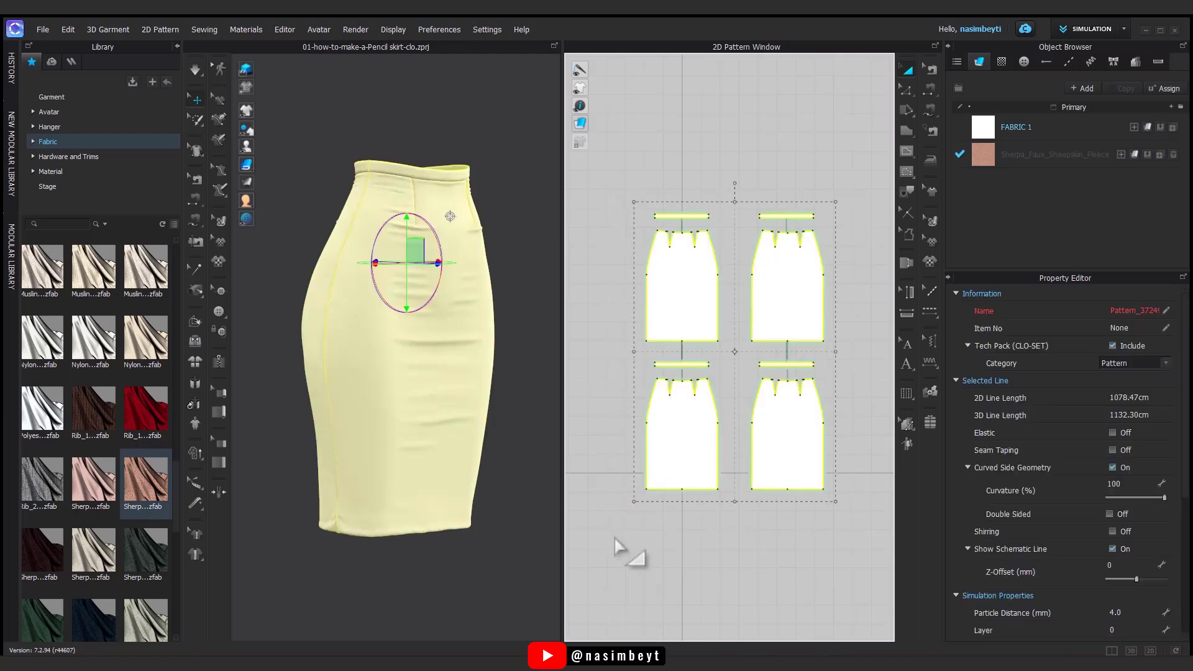
{"action": "left_click", "coordinate": [1147, 154]}
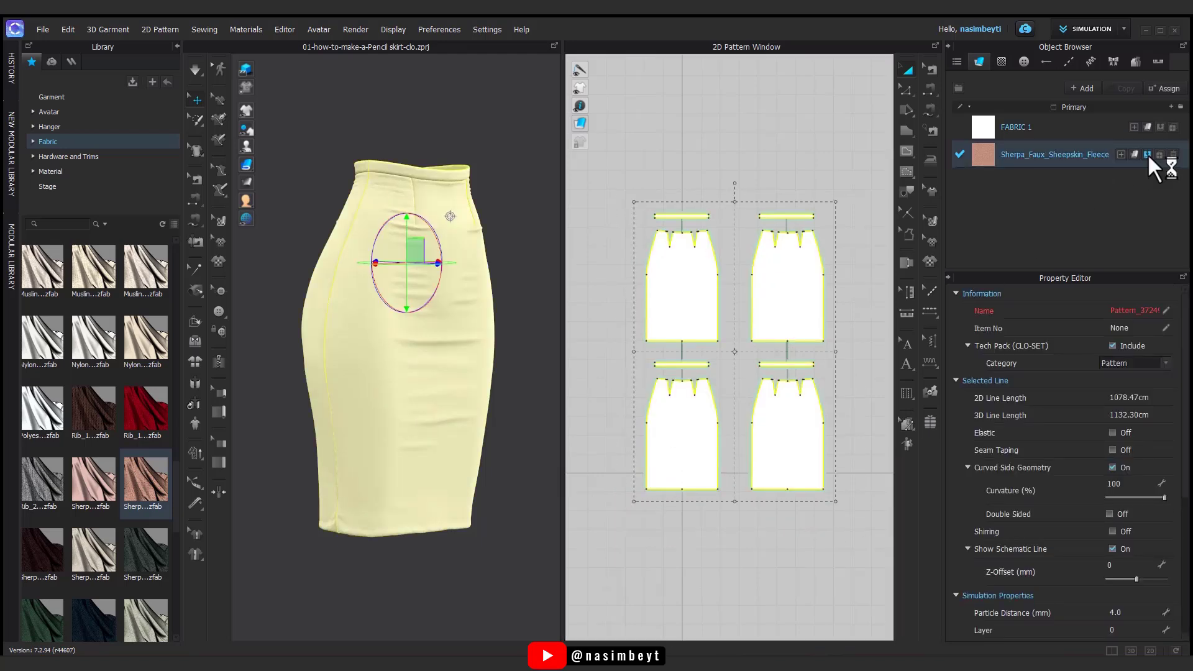
{"action": "left_click", "coordinate": [704, 542]}
{"action": "scroll", "coordinate": [350, 401], "scroll_direction": "up", "scroll_amount": 8}
{"action": "scroll", "coordinate": [350, 400], "scroll_direction": "down", "scroll_amount": 6}
{"action": "right_click_drag", "start_coordinate": [351, 401], "coordinate": [266, 484]}
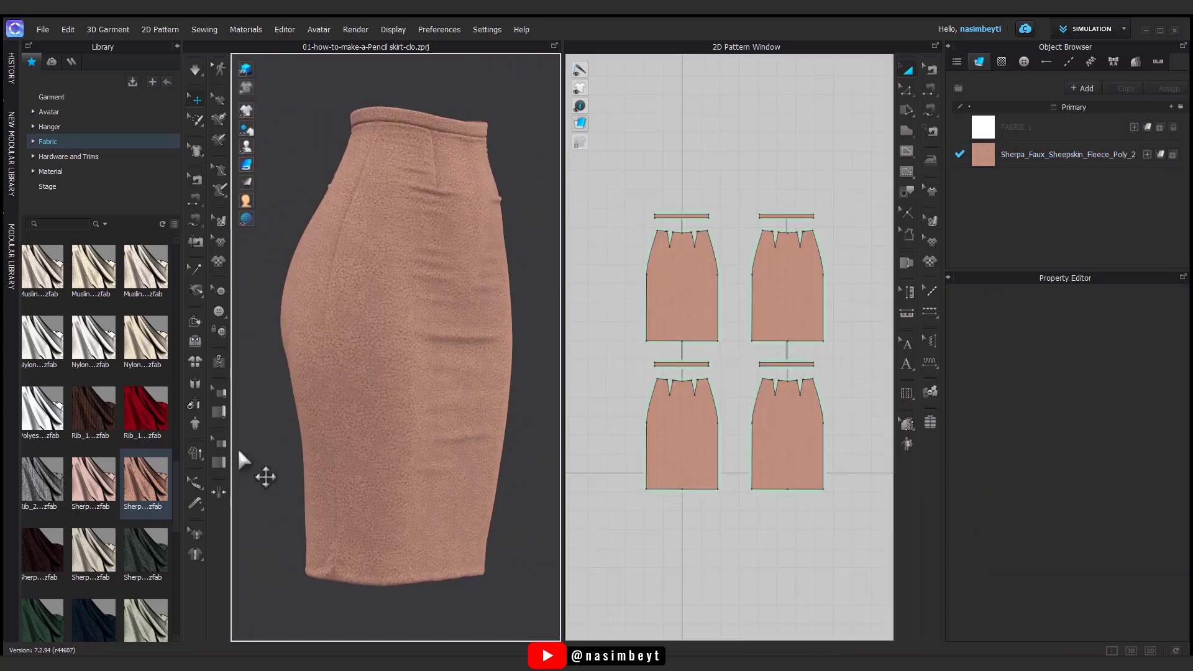
Add the red Rib_1X1_486gsm fabric from the library to the project
{"action": "mouse_move", "coordinate": [27, 473]}
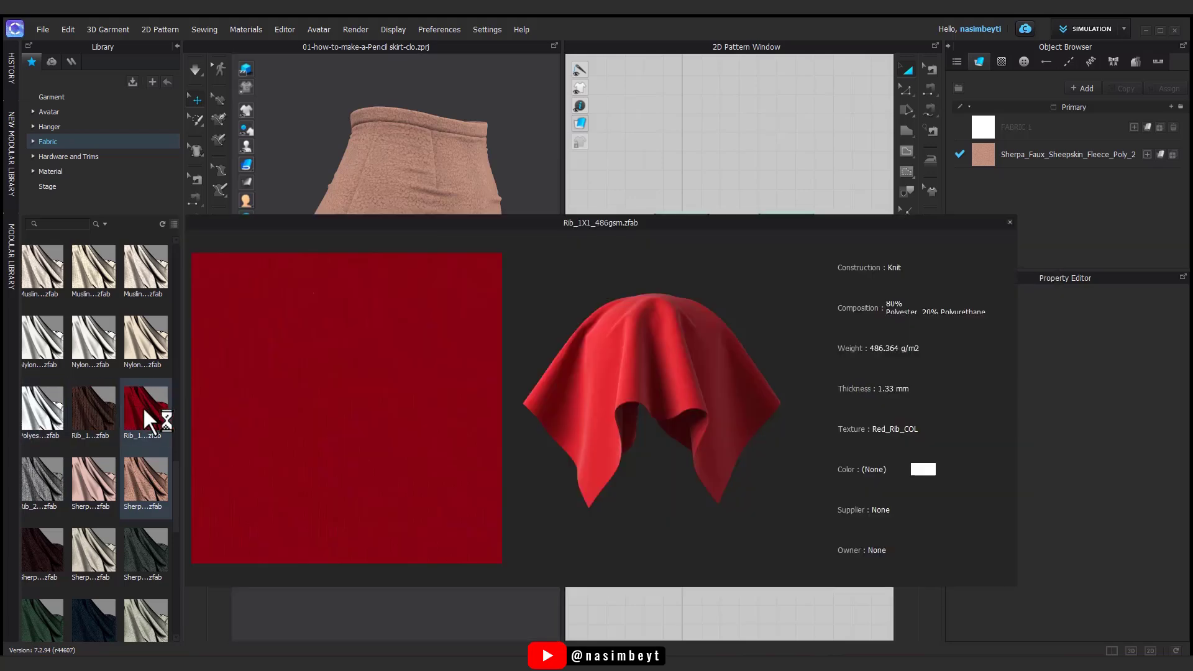
{"action": "double_click", "coordinate": [144, 411]}
{"action": "left_click", "coordinate": [597, 384]}
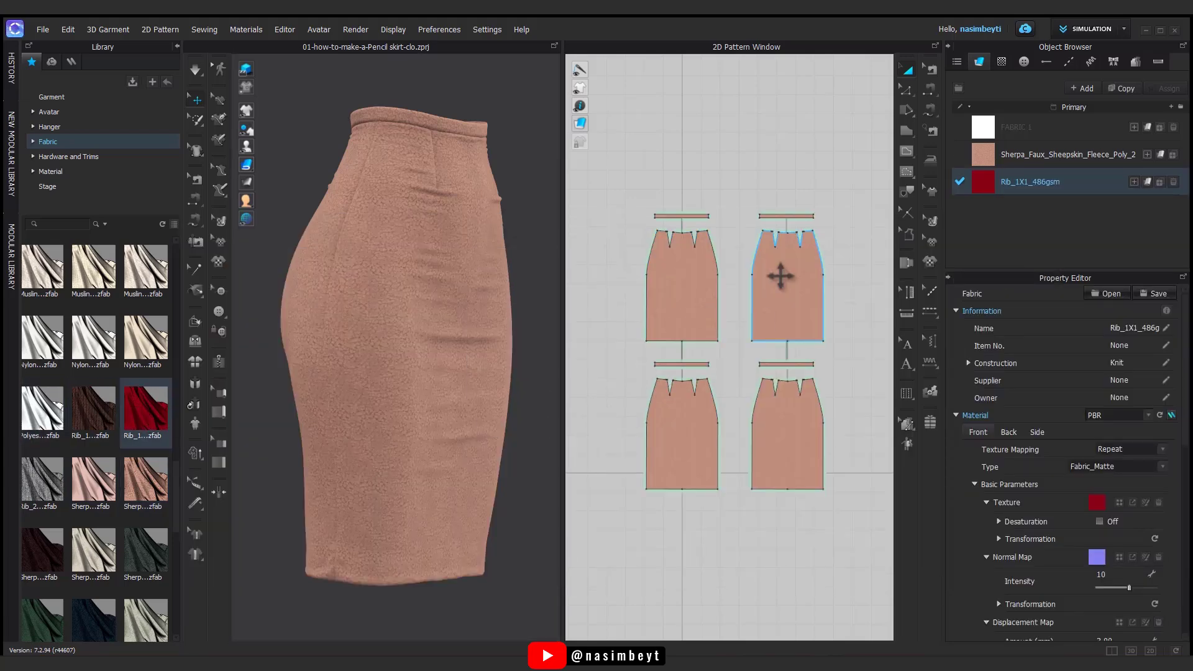
Assign the Rib_1X1_486gsm fabric to all skirt and waistband pattern pieces and inspect the garment in 3D
{"action": "left_click_drag", "start_coordinate": [876, 186], "coordinate": [629, 533]}
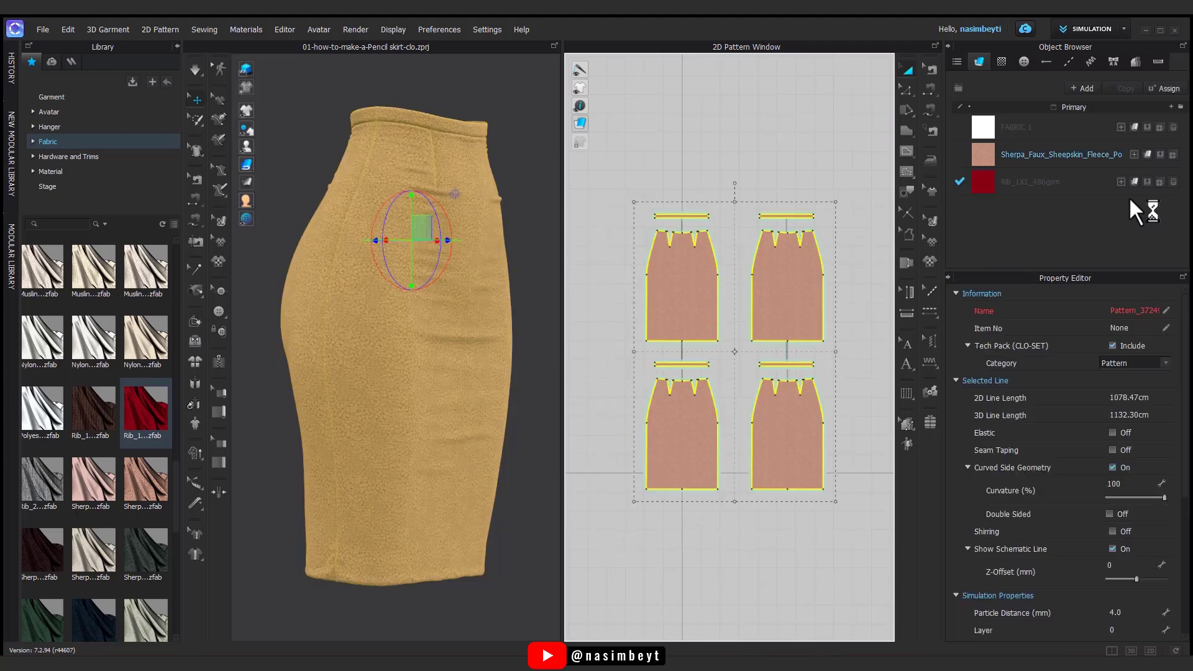
{"action": "left_click", "coordinate": [1147, 182]}
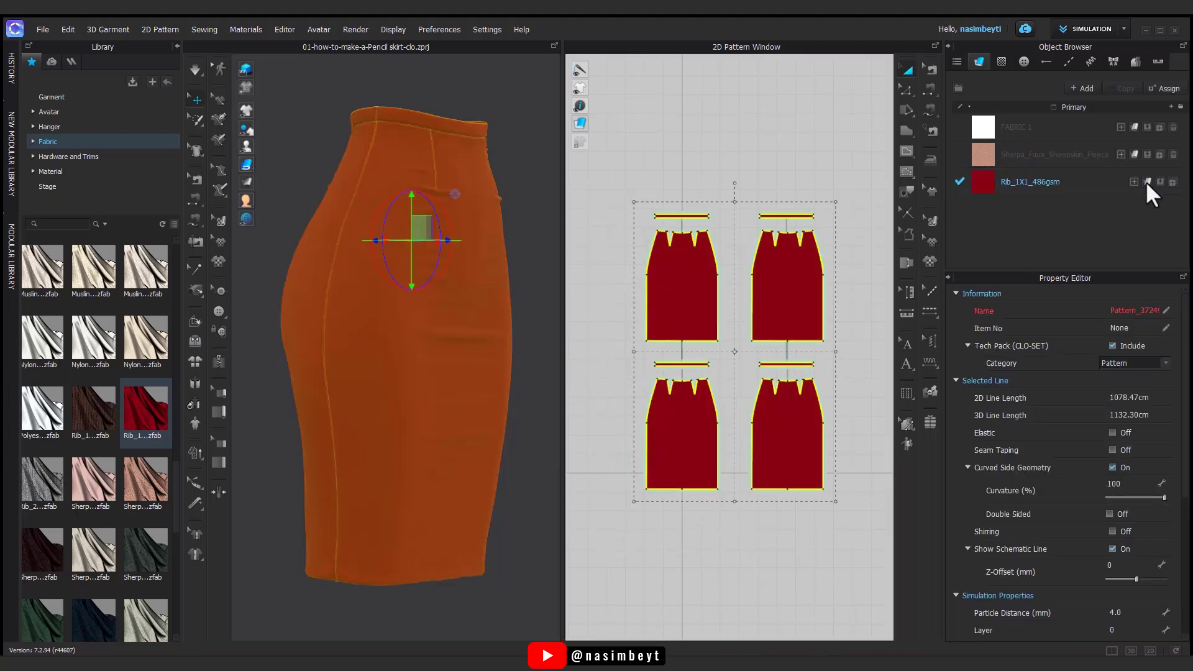
{"action": "left_click", "coordinate": [525, 564]}
{"action": "right_click_drag", "start_coordinate": [525, 564], "coordinate": [472, 522]}
{"action": "scroll", "coordinate": [411, 416], "scroll_direction": "up", "scroll_amount": 8}
{"action": "scroll", "coordinate": [406, 411], "scroll_direction": "down", "scroll_amount": 5}
{"action": "middle_click_drag", "start_coordinate": [407, 413], "coordinate": [438, 449]}
{"action": "right_click_drag", "start_coordinate": [439, 449], "coordinate": [441, 419]}
{"action": "scroll", "coordinate": [311, 442], "scroll_direction": "down", "scroll_amount": 4}
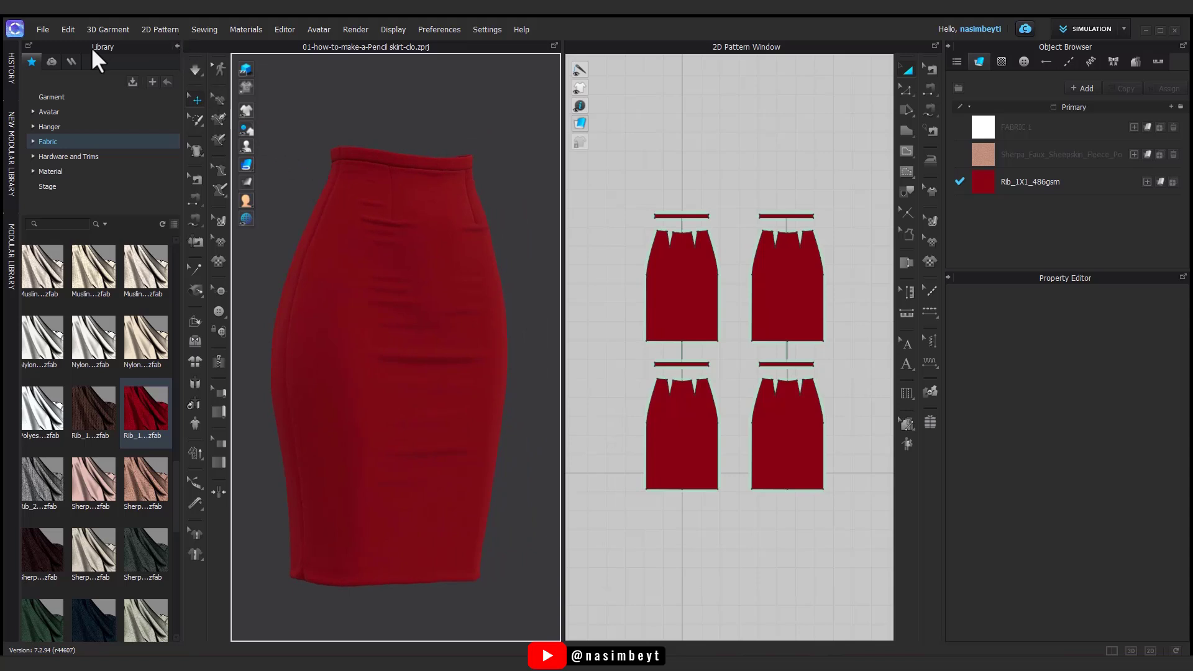
Collapse the Library, select the Rib_1X1_486gsm fabric and review its available material types
{"action": "left_click", "coordinate": [177, 46]}
{"action": "middle_click_drag", "start_coordinate": [293, 333], "coordinate": [382, 401]}
{"action": "left_click", "coordinate": [1013, 188]}
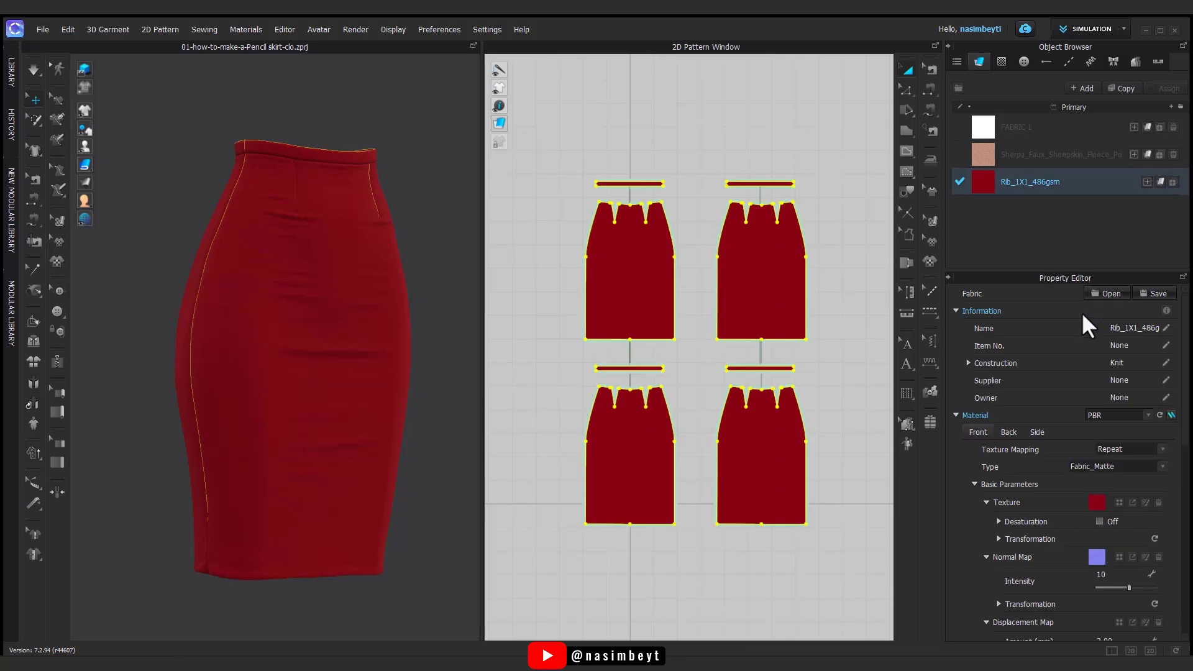
{"action": "scroll", "coordinate": [1075, 436], "scroll_direction": "down", "scroll_amount": 2}
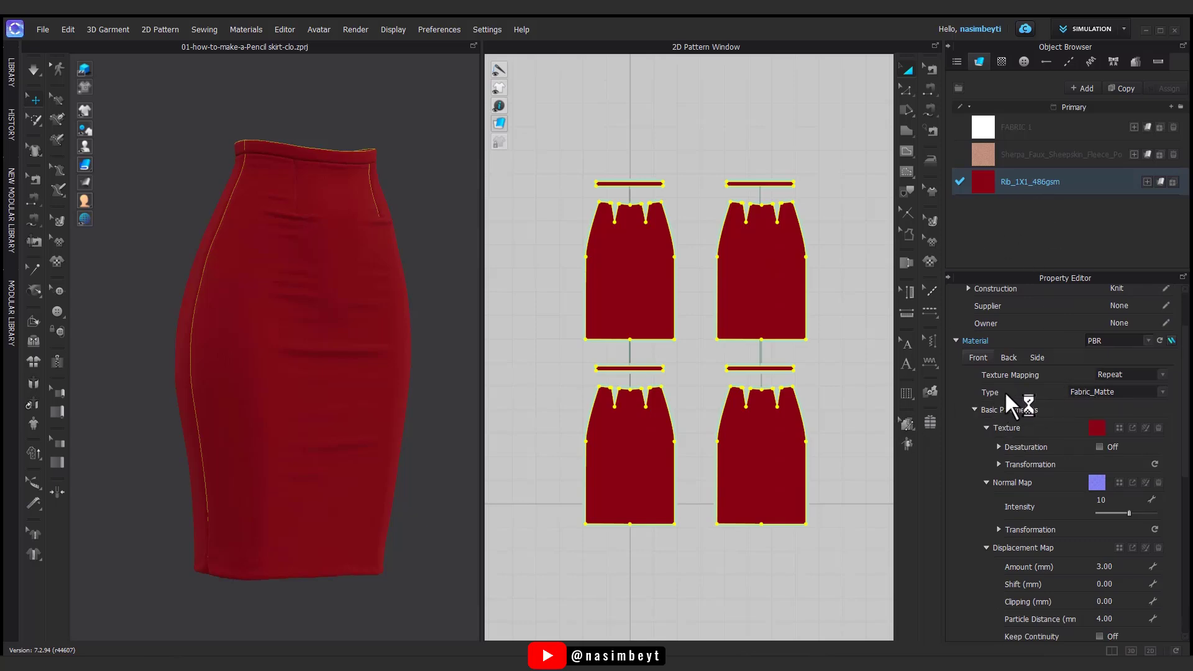
{"action": "left_click", "coordinate": [1090, 393]}
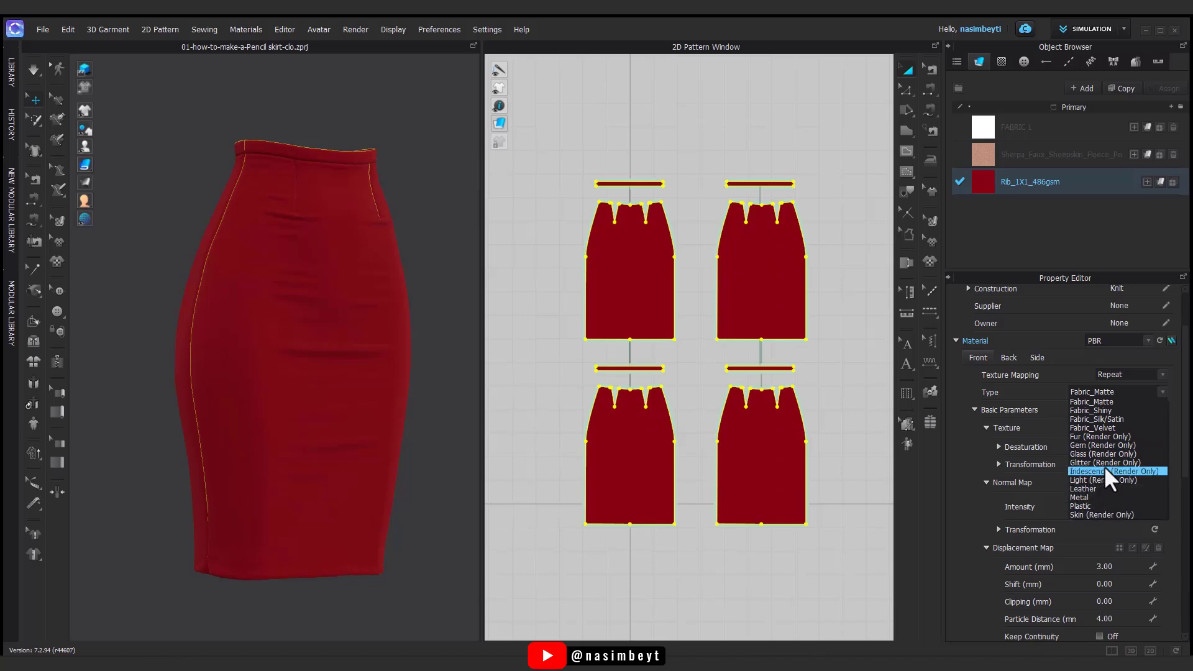
{"action": "left_click", "coordinate": [960, 439]}
{"action": "scroll", "coordinate": [987, 423], "scroll_direction": "down", "scroll_amount": 1}
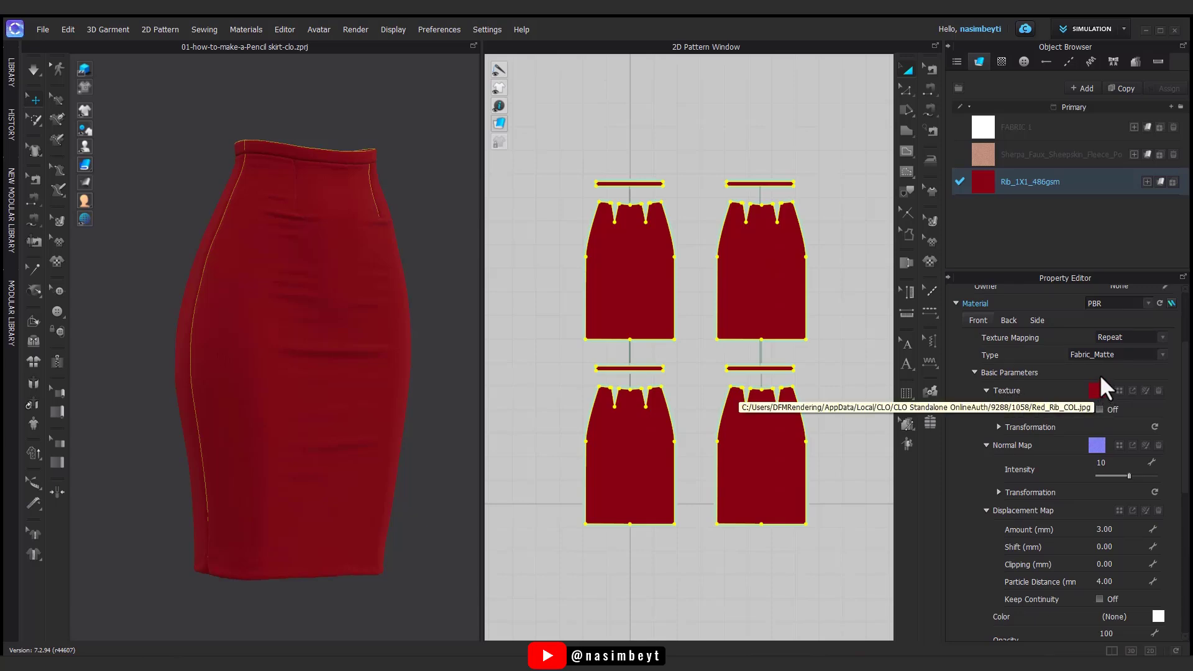
Examine the rib texture up close on the patterns and review the fabric's normal map, displacement, opacity and reflection settings
{"action": "scroll", "coordinate": [725, 266], "scroll_direction": "up", "scroll_amount": 10}
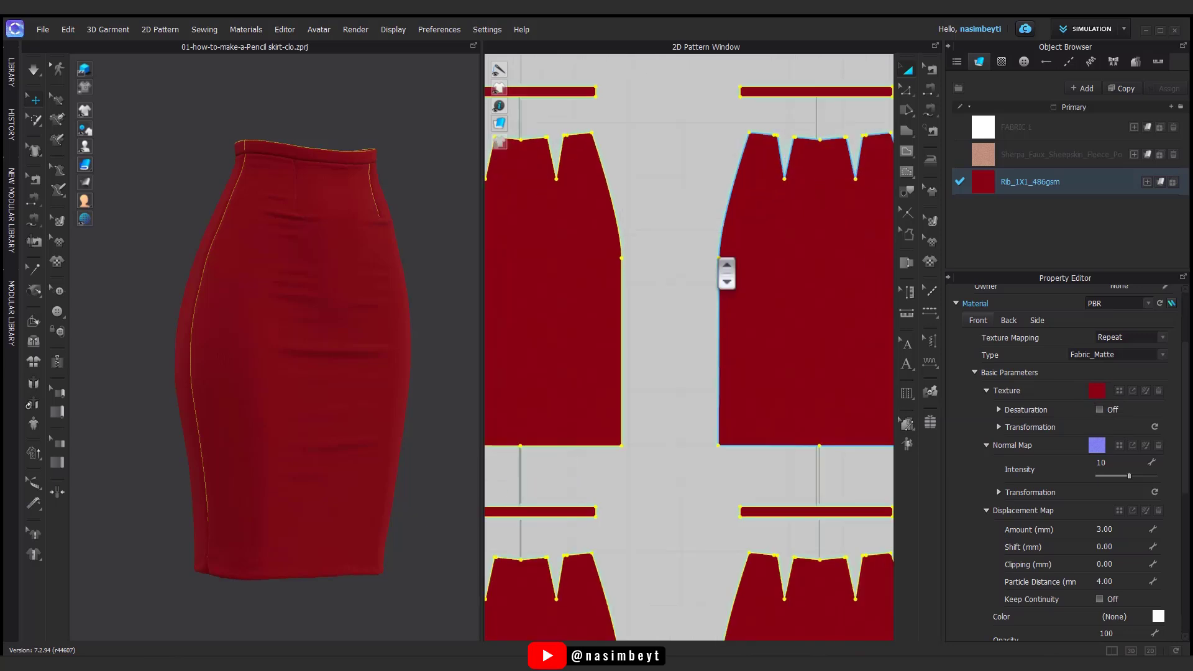
{"action": "scroll", "coordinate": [705, 374], "scroll_direction": "up", "scroll_amount": 3}
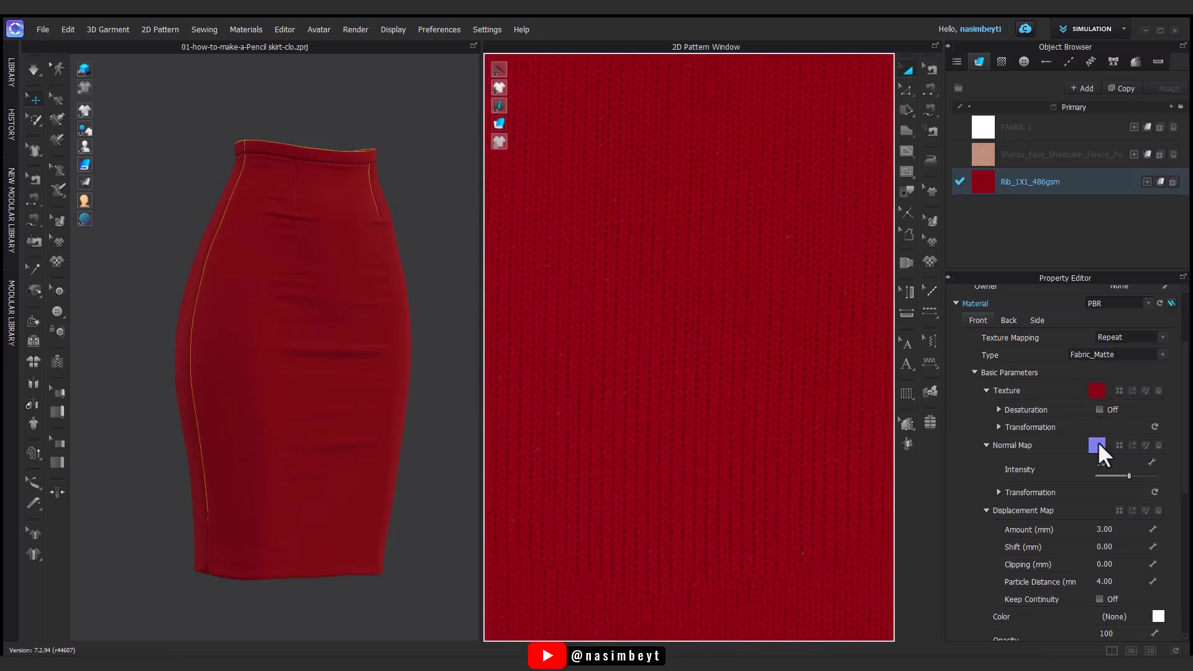
{"action": "scroll", "coordinate": [1117, 531], "scroll_direction": "down", "scroll_amount": 2}
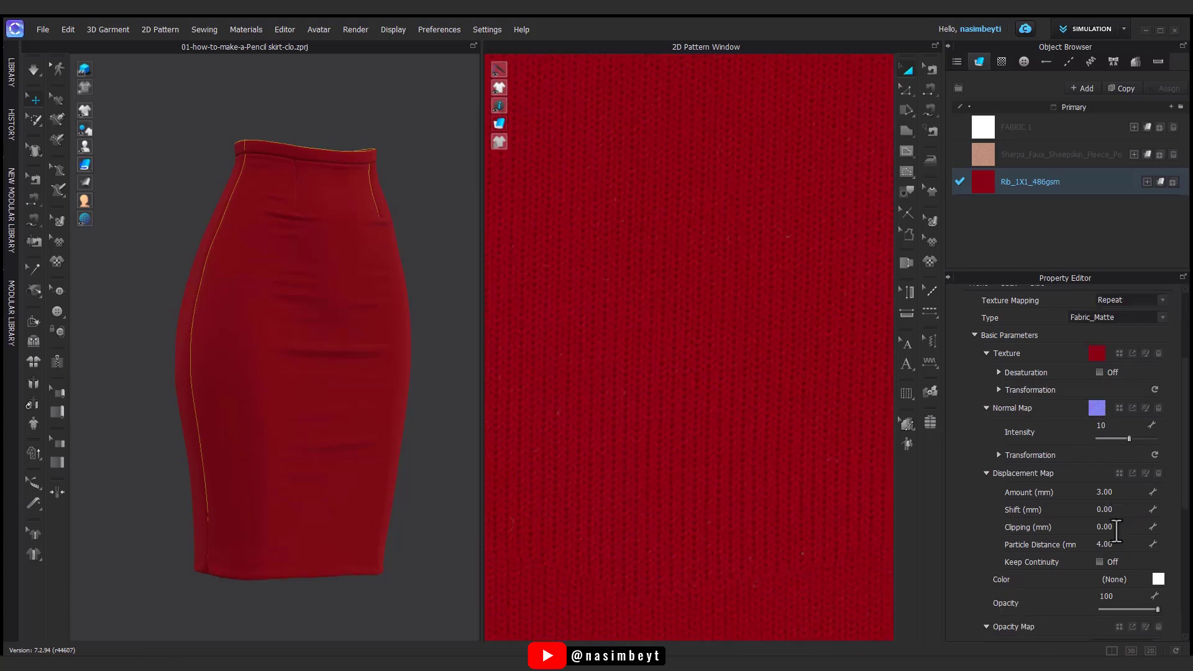
{"action": "scroll", "coordinate": [1090, 472], "scroll_direction": "down", "scroll_amount": 5}
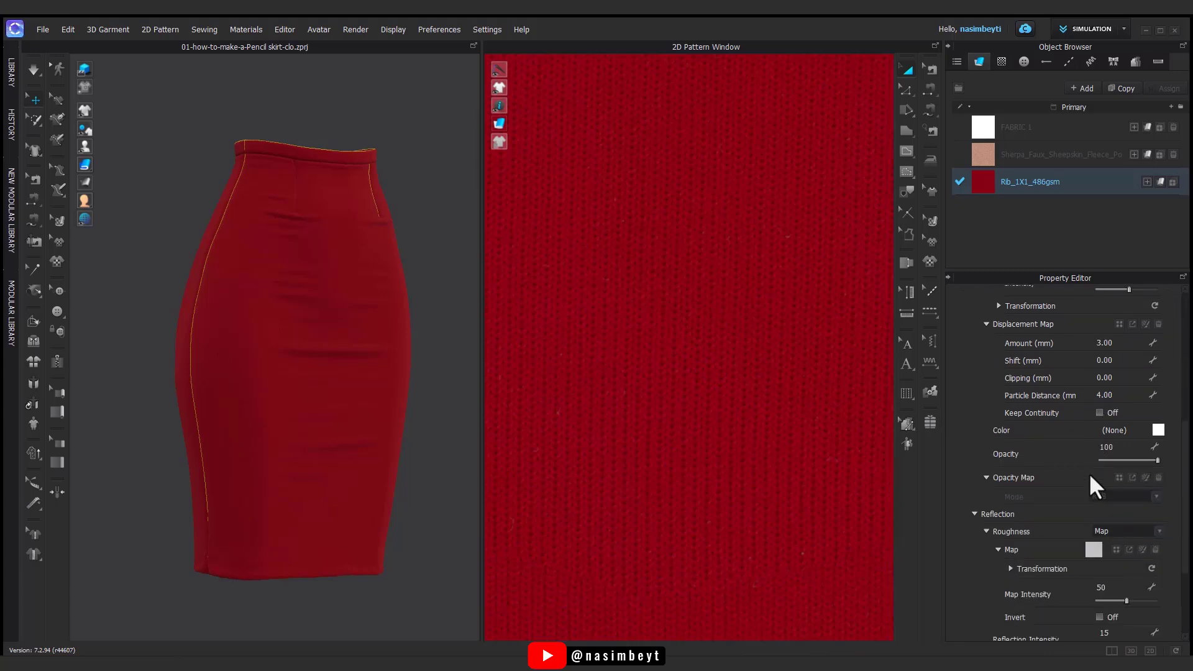
{"action": "scroll", "coordinate": [737, 450], "scroll_direction": "down", "scroll_amount": 5}
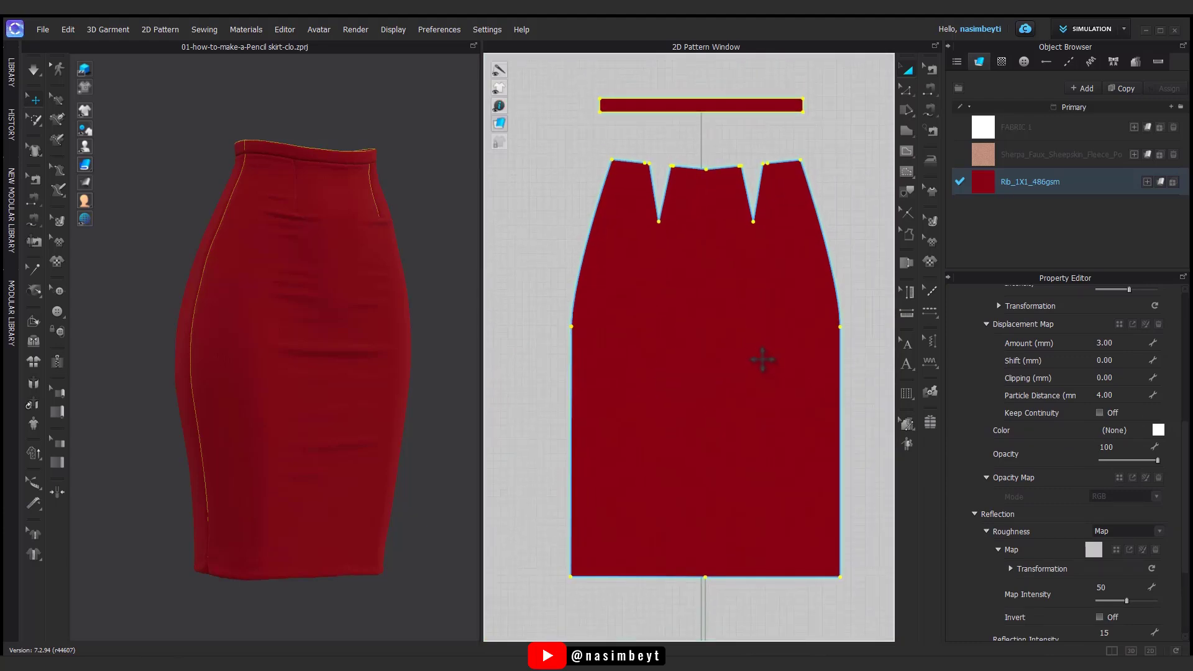
{"action": "scroll", "coordinate": [796, 288], "scroll_direction": "up", "scroll_amount": 4}
Assign FABRIC 1 to the outer front panel of the skirt and inspect it in 3D
{"action": "left_click", "coordinate": [382, 367]}
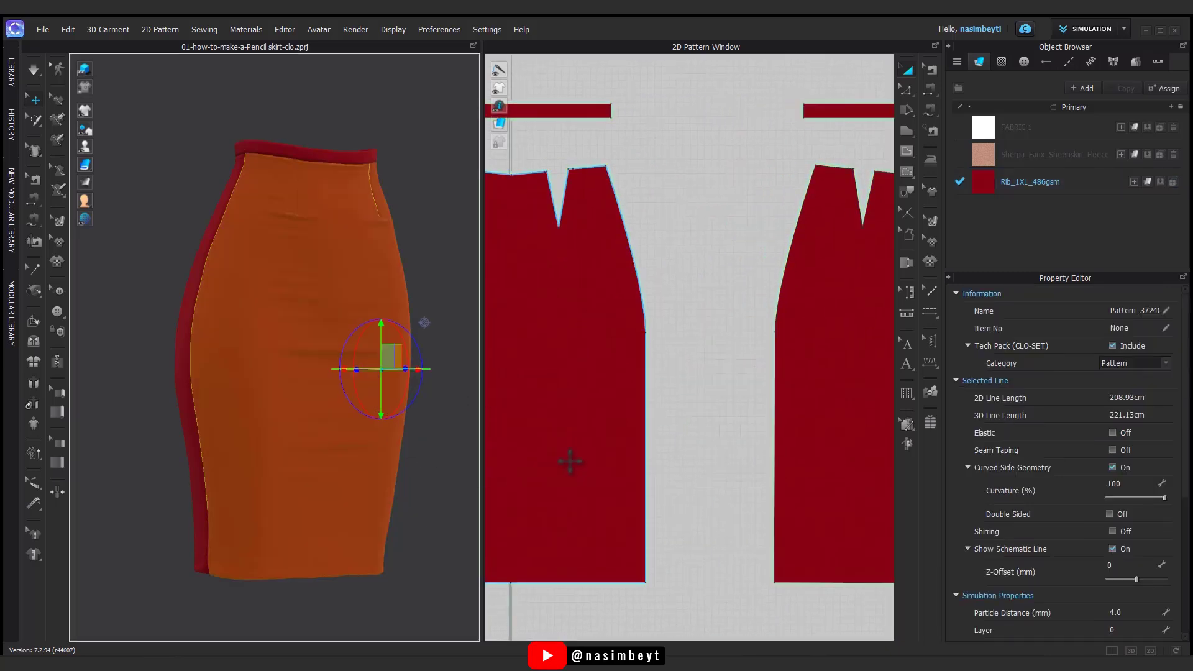
{"action": "left_click", "coordinate": [1136, 127]}
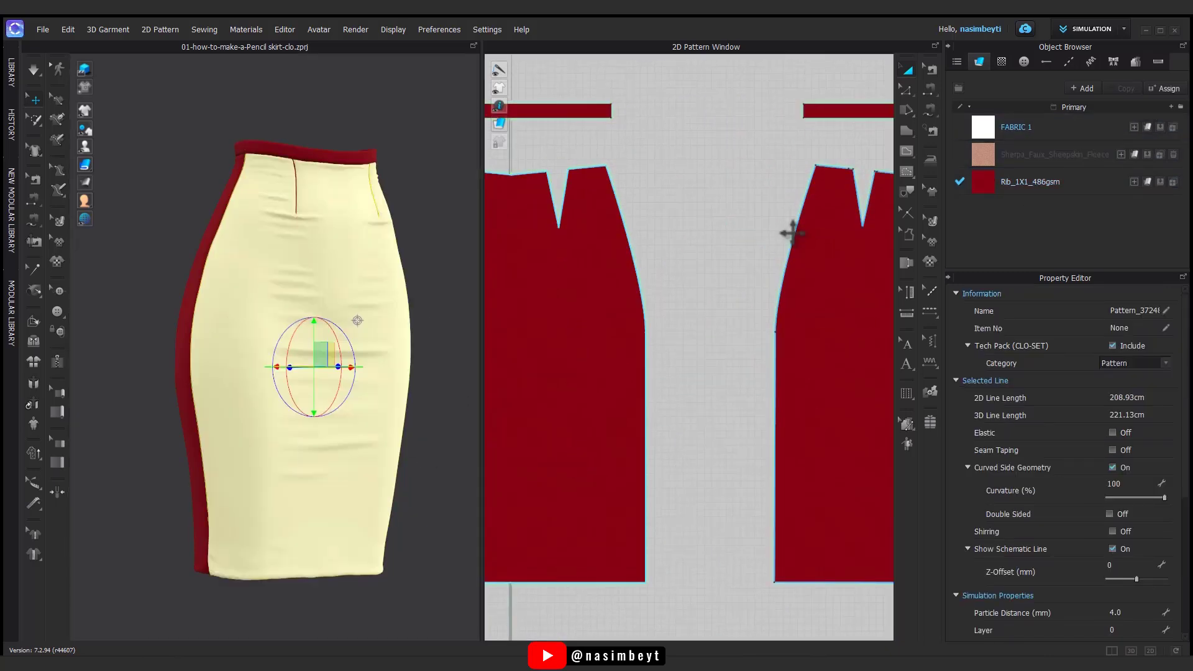
{"action": "key", "text": "Escape"}
{"action": "scroll", "coordinate": [353, 370], "scroll_direction": "up", "scroll_amount": 6}
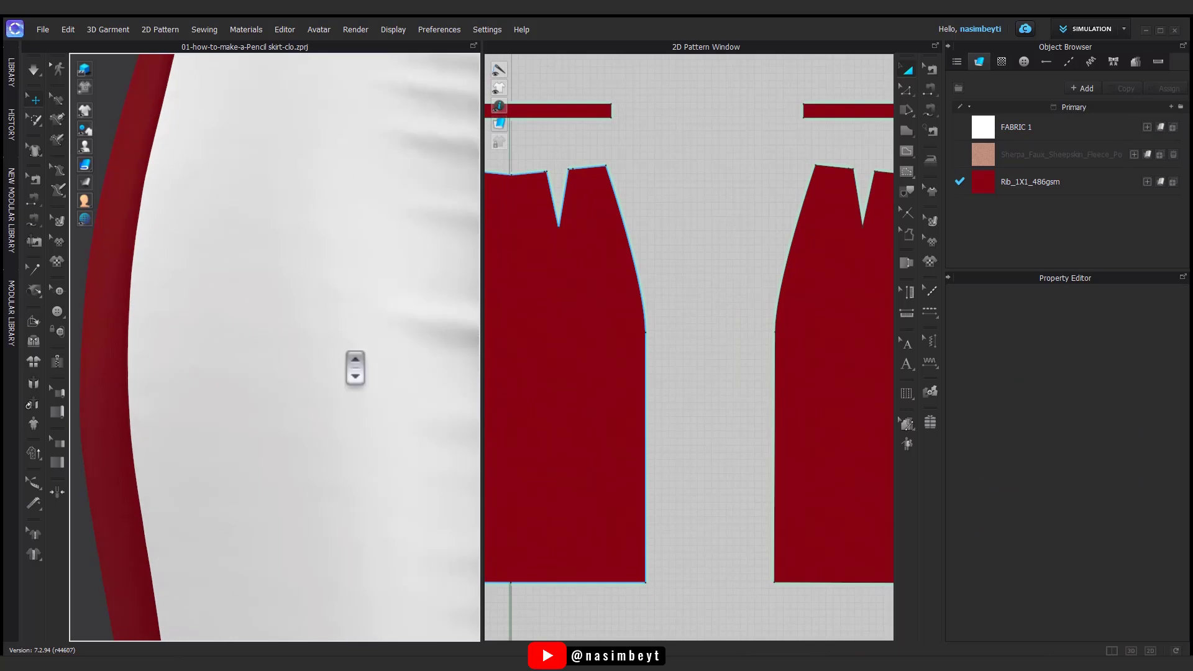
{"action": "scroll", "coordinate": [354, 369], "scroll_direction": "down", "scroll_amount": 5}
Preview several palette colors and a custom golden-brown shade on FABRIC 1, and discard the color change
{"action": "left_click", "coordinate": [1020, 127]}
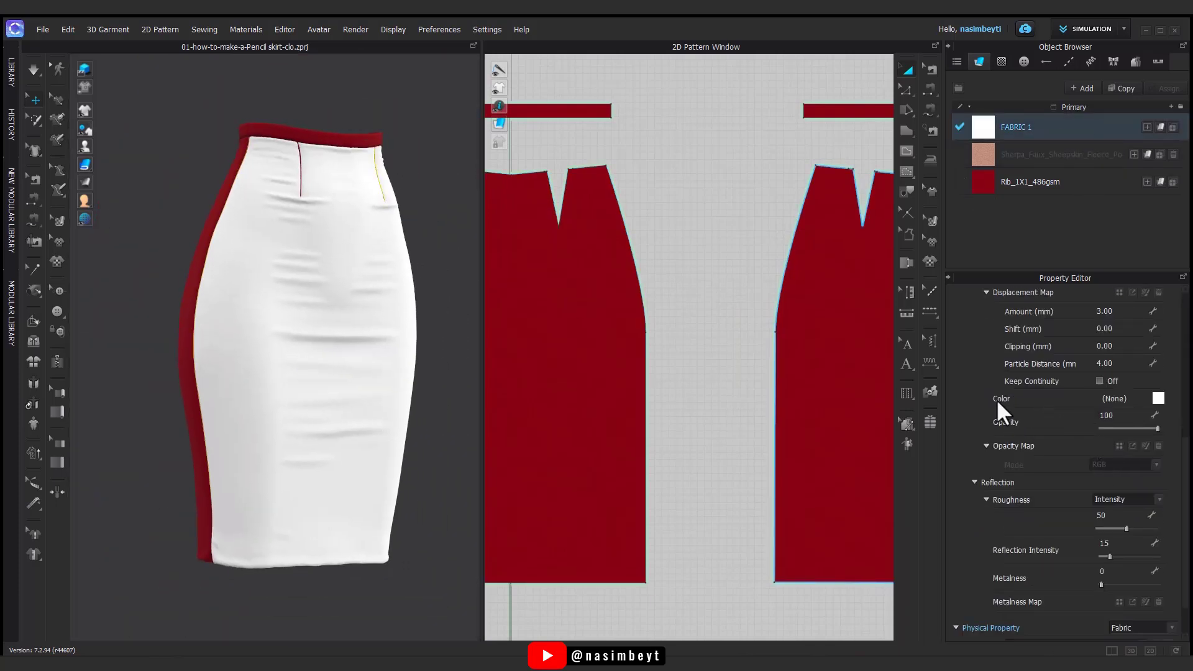
{"action": "left_click", "coordinate": [1159, 398]}
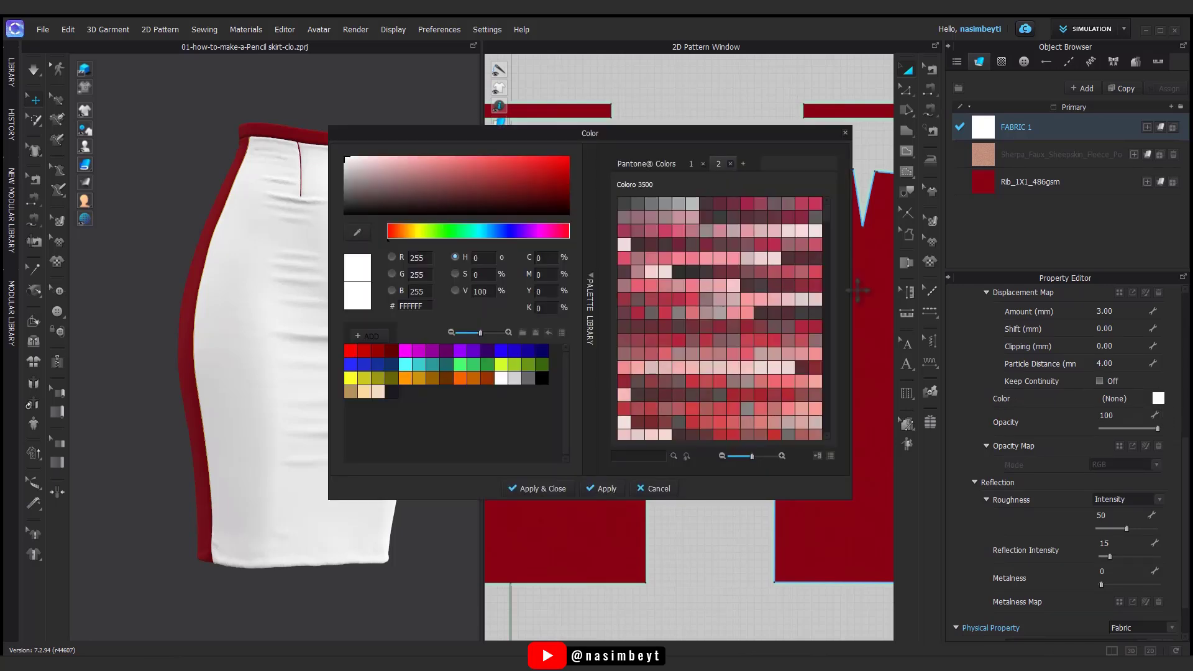
{"action": "left_click_drag", "start_coordinate": [643, 133], "coordinate": [836, 164]}
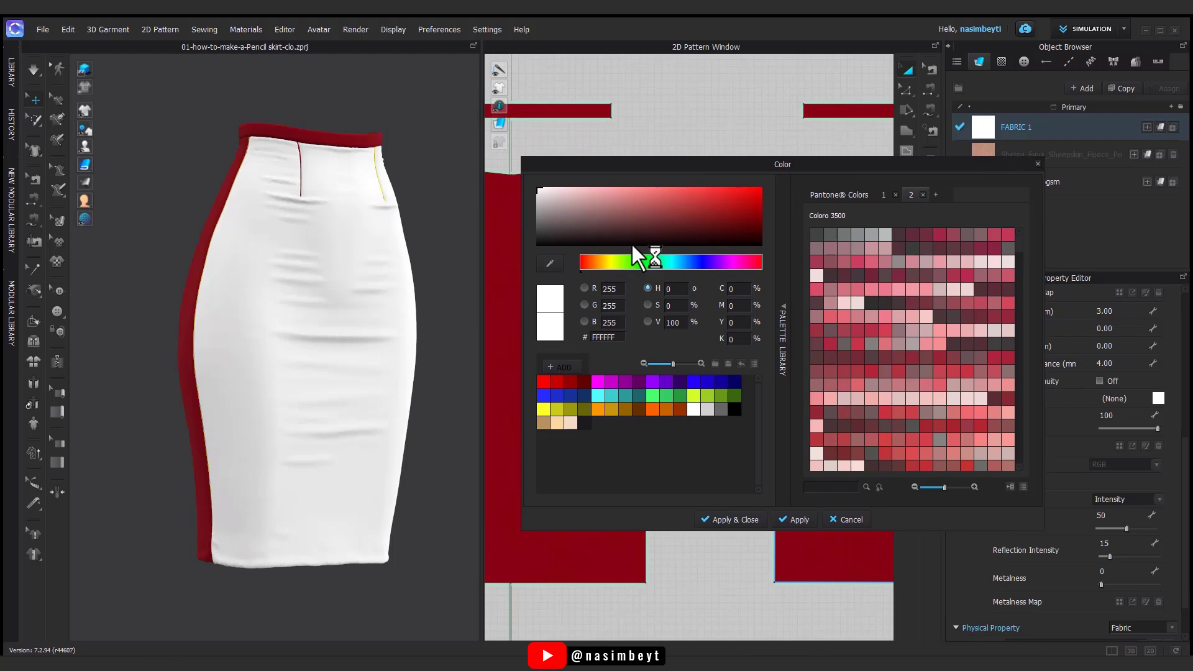
{"action": "left_click", "coordinate": [593, 407]}
{"action": "left_click", "coordinate": [609, 407]}
{"action": "left_click", "coordinate": [637, 407]}
{"action": "left_click", "coordinate": [651, 409]}
{"action": "left_click", "coordinate": [666, 408]}
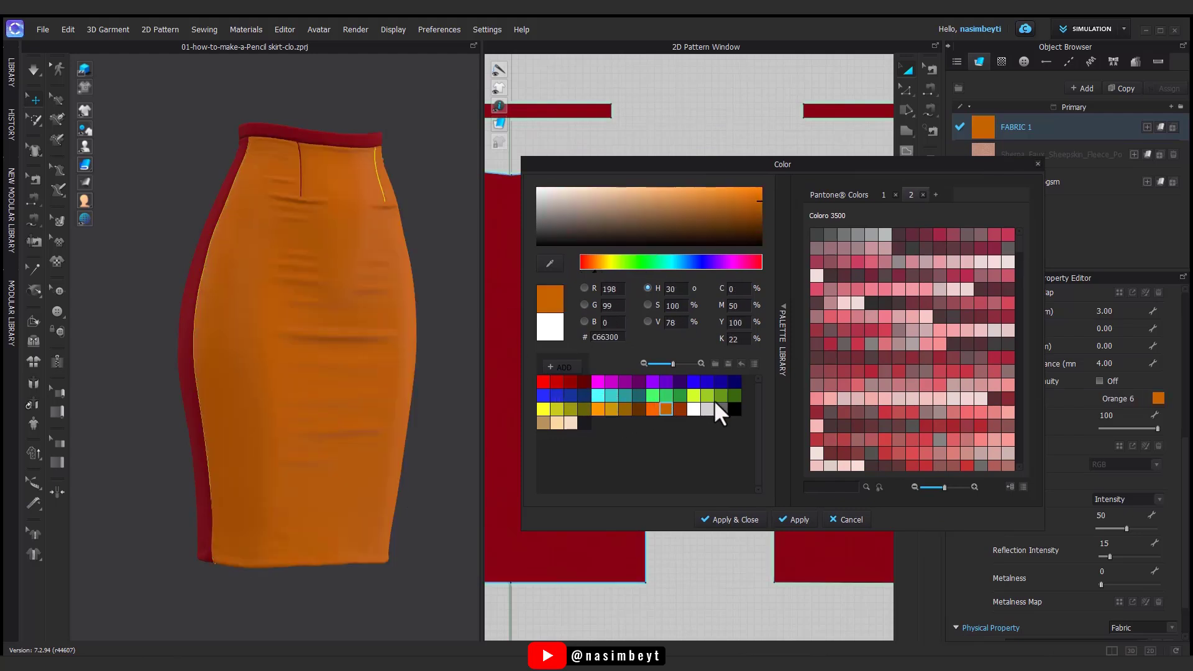
{"action": "left_click", "coordinate": [734, 396]}
{"action": "left_click", "coordinate": [556, 422]}
{"action": "left_click_drag", "start_coordinate": [560, 231], "coordinate": [731, 201]}
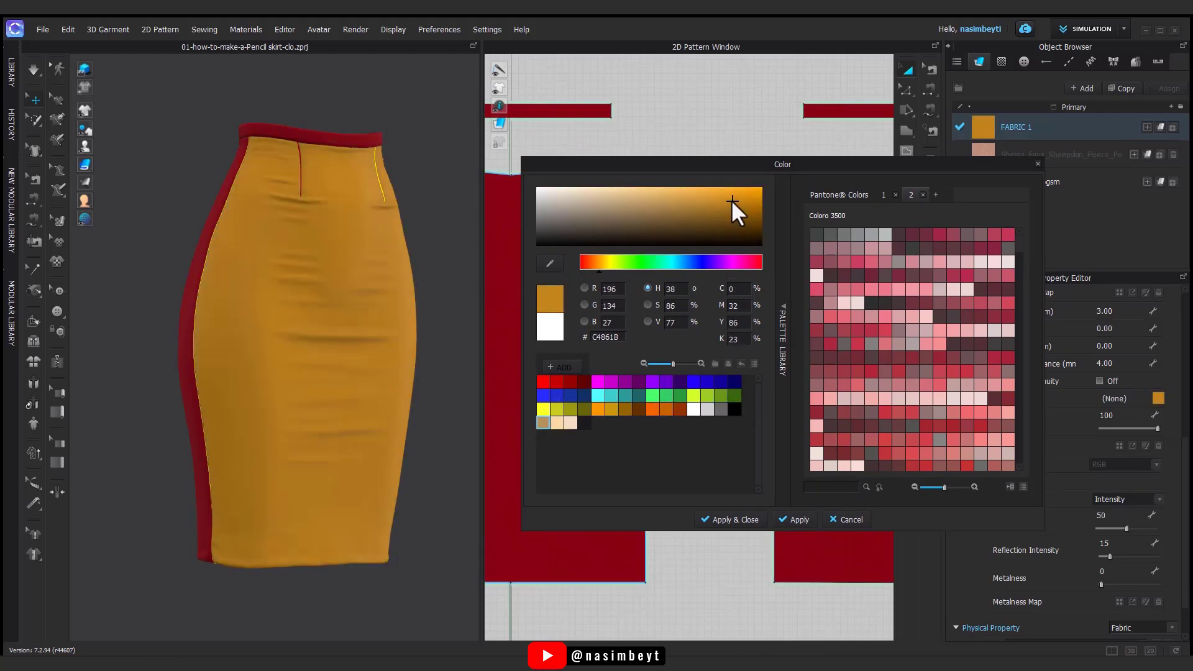
{"action": "left_click", "coordinate": [838, 520]}
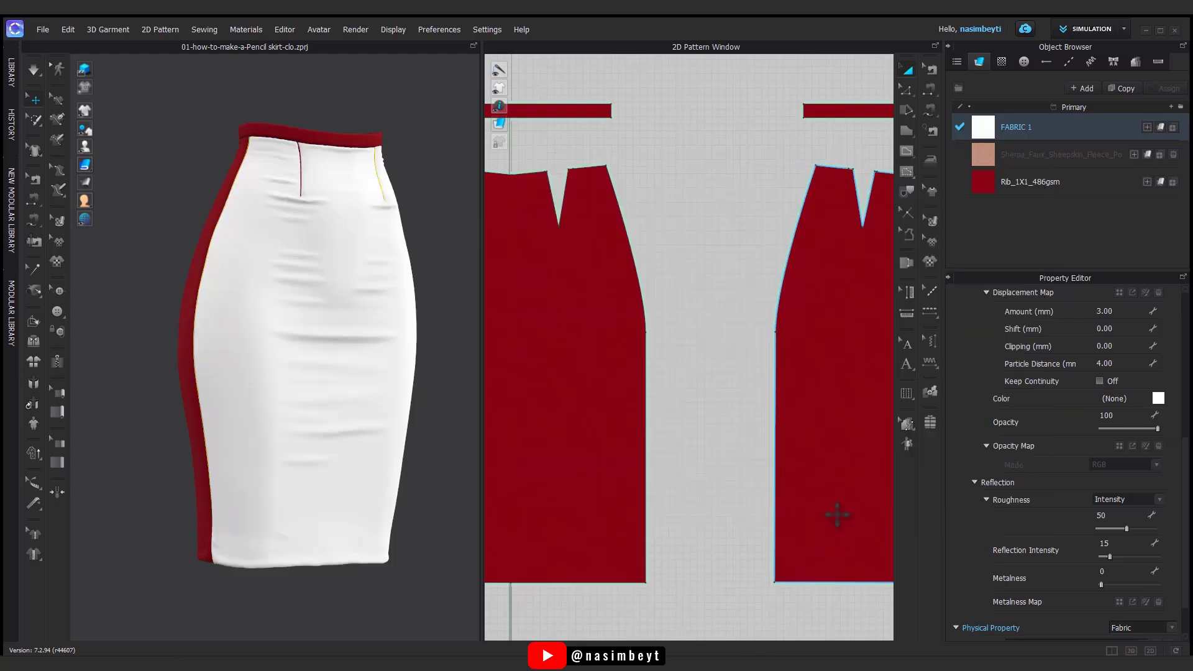
Assign the Rib_1X1_486gsm fabric to the front panel of the skirt and open that fabric's properties
{"action": "left_click", "coordinate": [373, 301]}
{"action": "left_click", "coordinate": [1160, 183]}
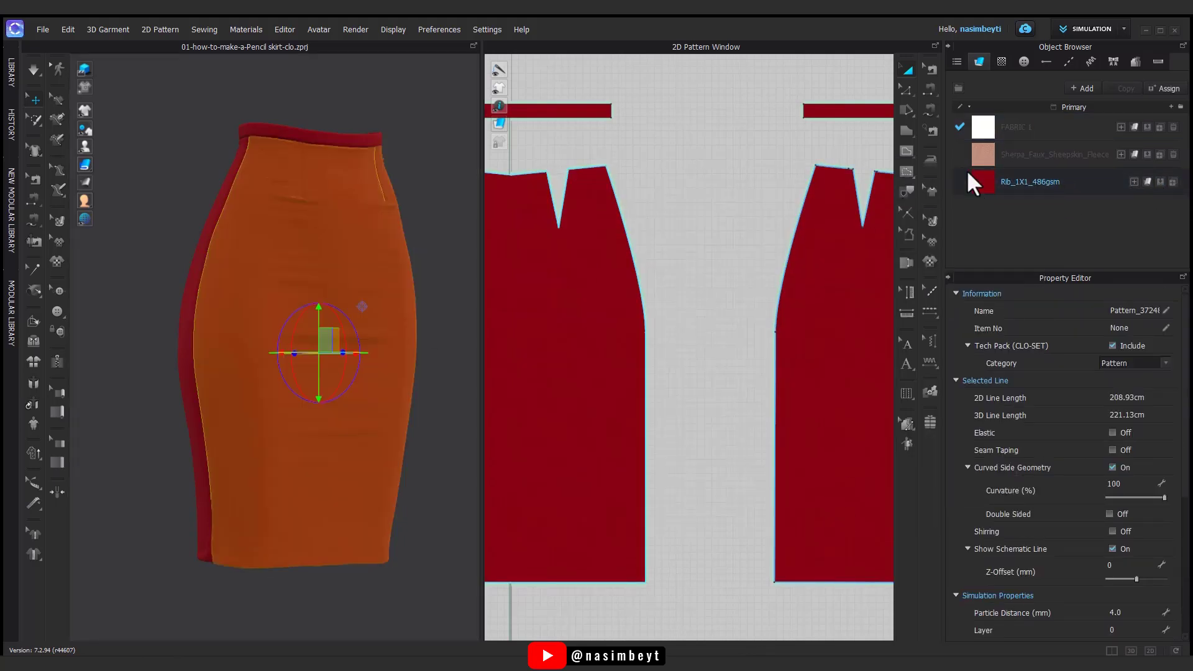
{"action": "left_click", "coordinate": [1047, 188]}
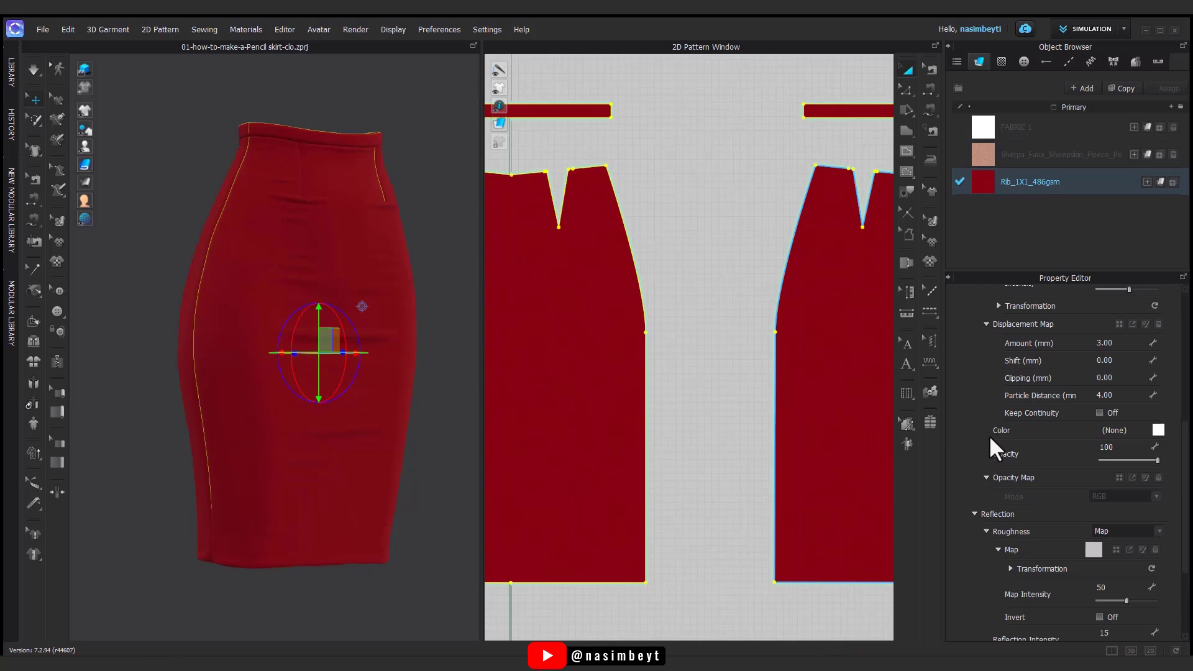
Turn on Desaturation for the Rib_1X1_486gsm front texture and examine the knit up close on the pattern
{"action": "left_click", "coordinate": [1162, 427]}
{"action": "scroll", "coordinate": [1097, 413], "scroll_direction": "up", "scroll_amount": 3}
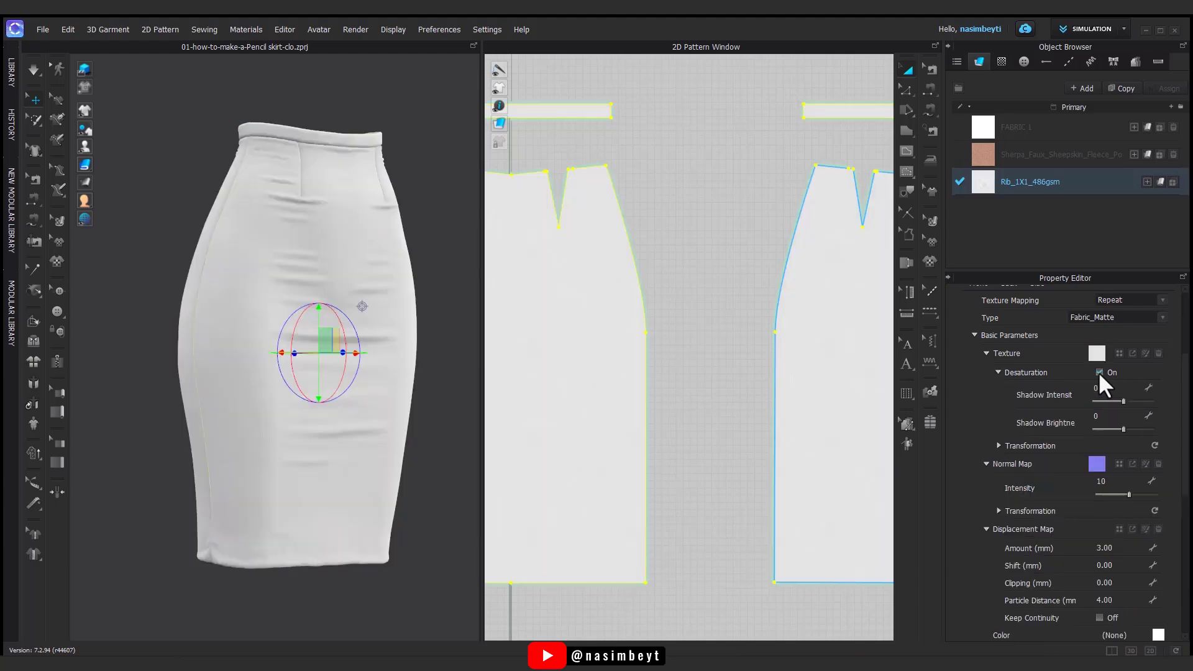
{"action": "scroll", "coordinate": [817, 313], "scroll_direction": "up", "scroll_amount": 10}
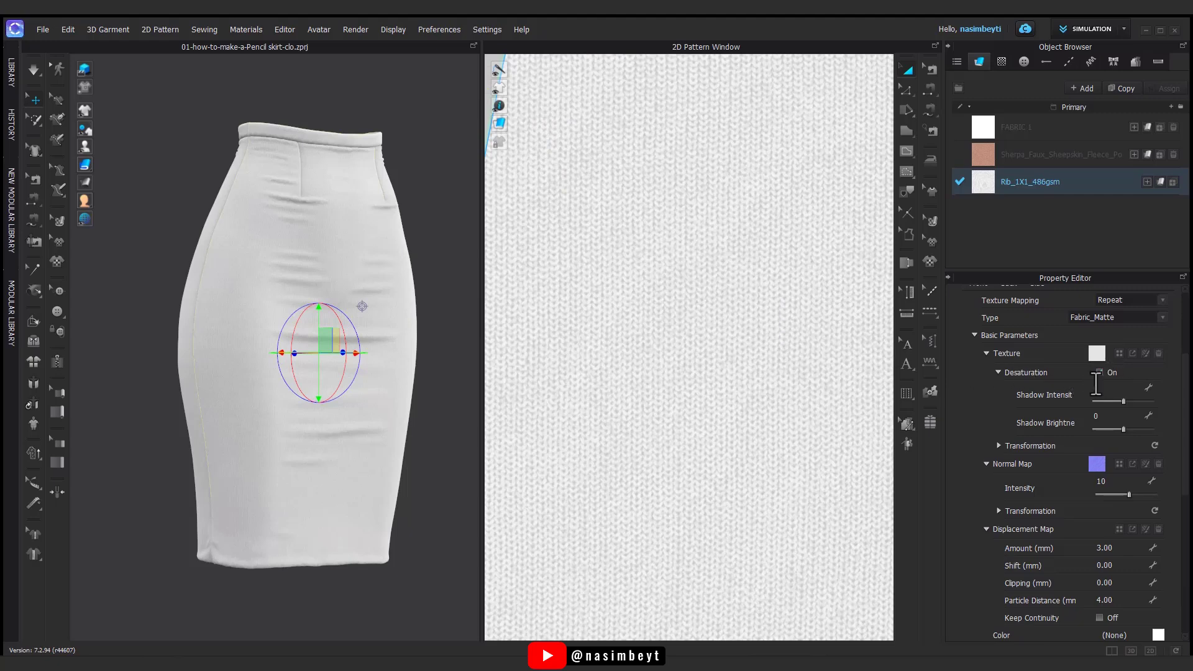
{"action": "scroll", "coordinate": [1123, 471], "scroll_direction": "down", "scroll_amount": 6}
Try several palette swatches on the Rib_1X1_486gsm fabric and set its color to Cyan 1
{"action": "left_click", "coordinate": [1156, 413]}
{"action": "left_click", "coordinate": [653, 409]}
{"action": "left_click", "coordinate": [625, 382]}
{"action": "left_click", "coordinate": [708, 396]}
{"action": "left_click", "coordinate": [612, 409]}
{"action": "left_click", "coordinate": [598, 409]}
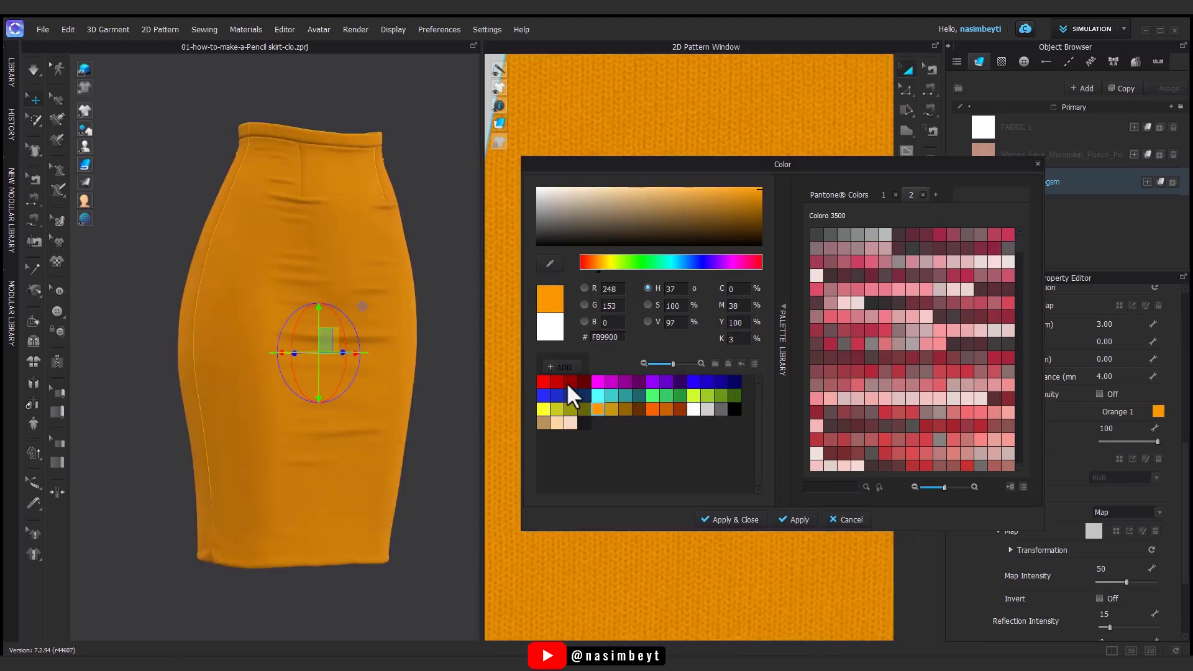
{"action": "left_click", "coordinate": [638, 381]}
{"action": "left_click", "coordinate": [653, 382]}
{"action": "left_click", "coordinate": [667, 381]}
{"action": "left_click", "coordinate": [679, 382]}
{"action": "left_click", "coordinate": [598, 396]}
{"action": "left_click", "coordinate": [729, 520]}
Inspect the recolored skirt in 3D from several angles and up close, ending on the full front view
{"action": "right_click_drag", "start_coordinate": [398, 386], "coordinate": [367, 466]}
{"action": "left_click", "coordinate": [365, 394]}
{"action": "left_click", "coordinate": [435, 497]}
{"action": "middle_click_drag", "start_coordinate": [385, 578], "coordinate": [389, 561]}
{"action": "scroll", "coordinate": [308, 426], "scroll_direction": "up", "scroll_amount": 10}
{"action": "scroll", "coordinate": [261, 525], "scroll_direction": "down", "scroll_amount": 10}
{"action": "middle_click_drag", "start_coordinate": [263, 528], "coordinate": [313, 467]}
{"action": "scroll", "coordinate": [327, 481], "scroll_direction": "up", "scroll_amount": 3}
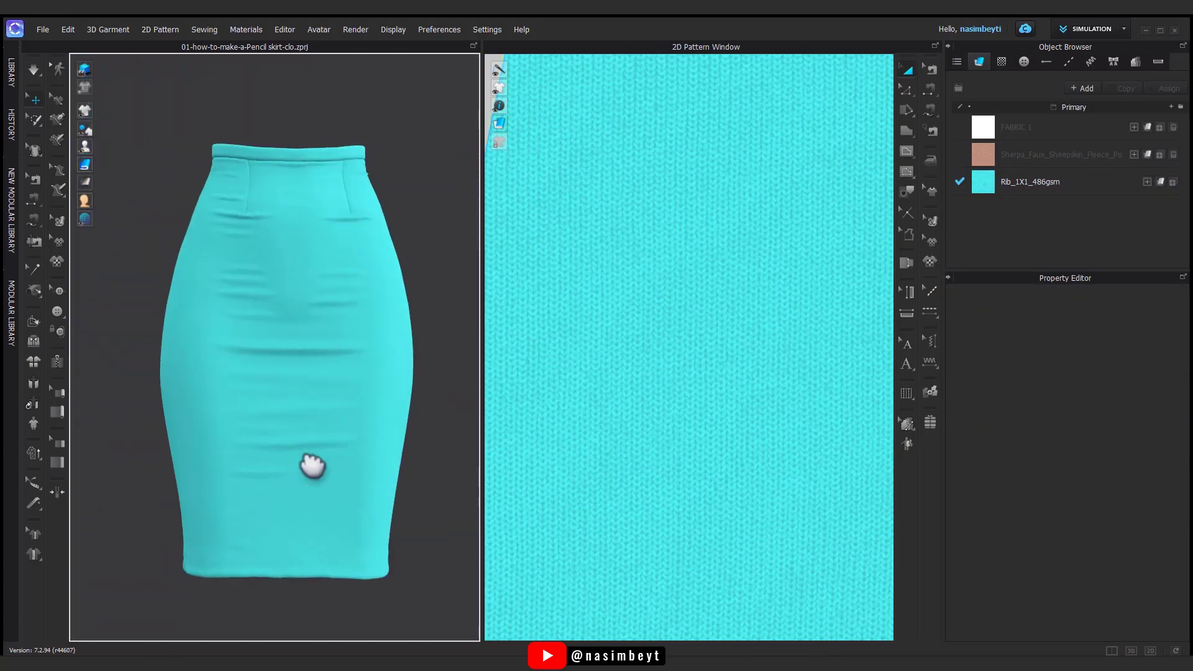
Review the available physical property presets for the Rib_1X1_486gsm fabric without changing the preset
{"action": "left_click", "coordinate": [1030, 181]}
{"action": "scroll", "coordinate": [1094, 500], "scroll_direction": "down", "scroll_amount": 5}
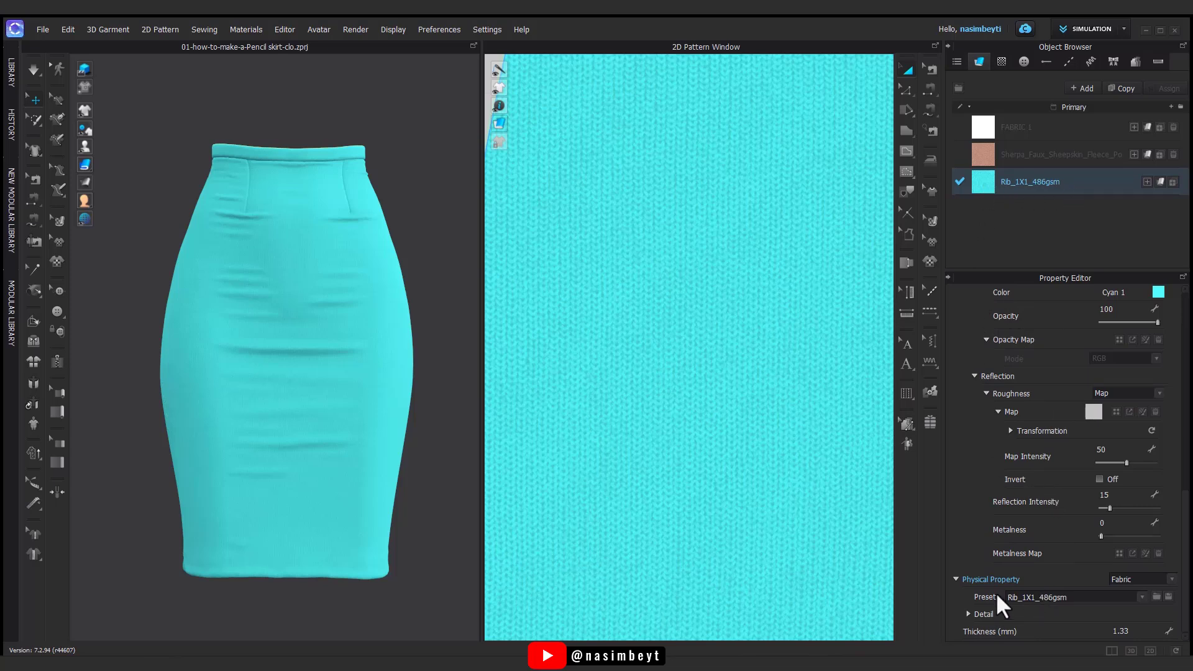
{"action": "left_click", "coordinate": [1056, 598]}
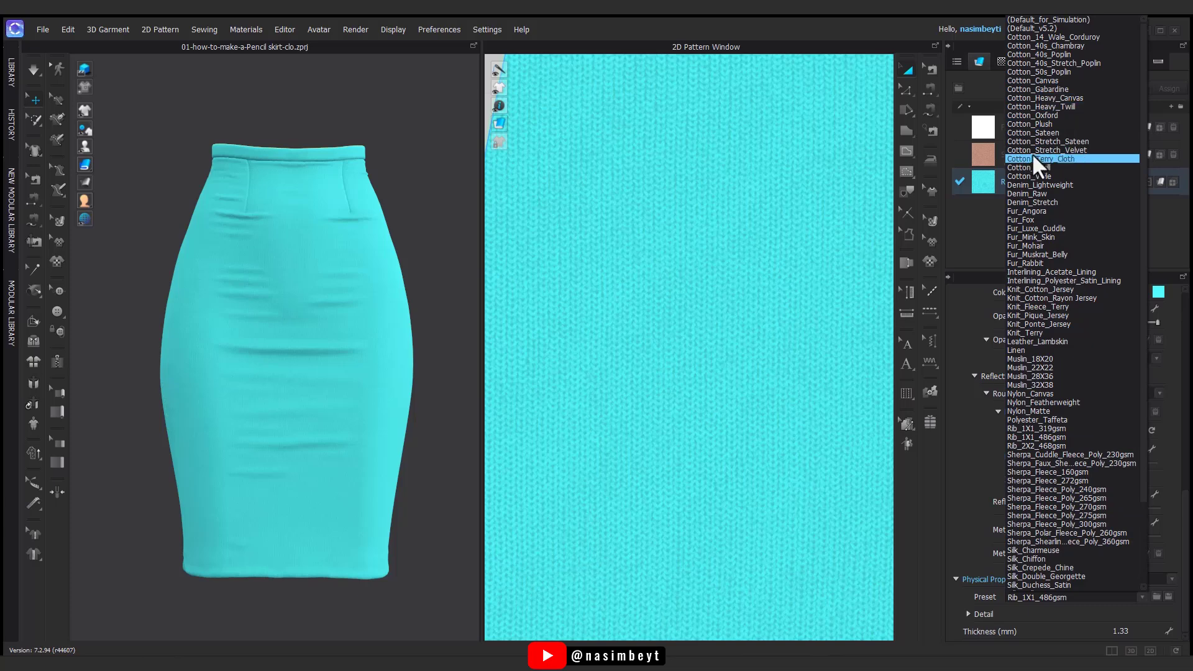
{"action": "left_click", "coordinate": [1064, 298]}
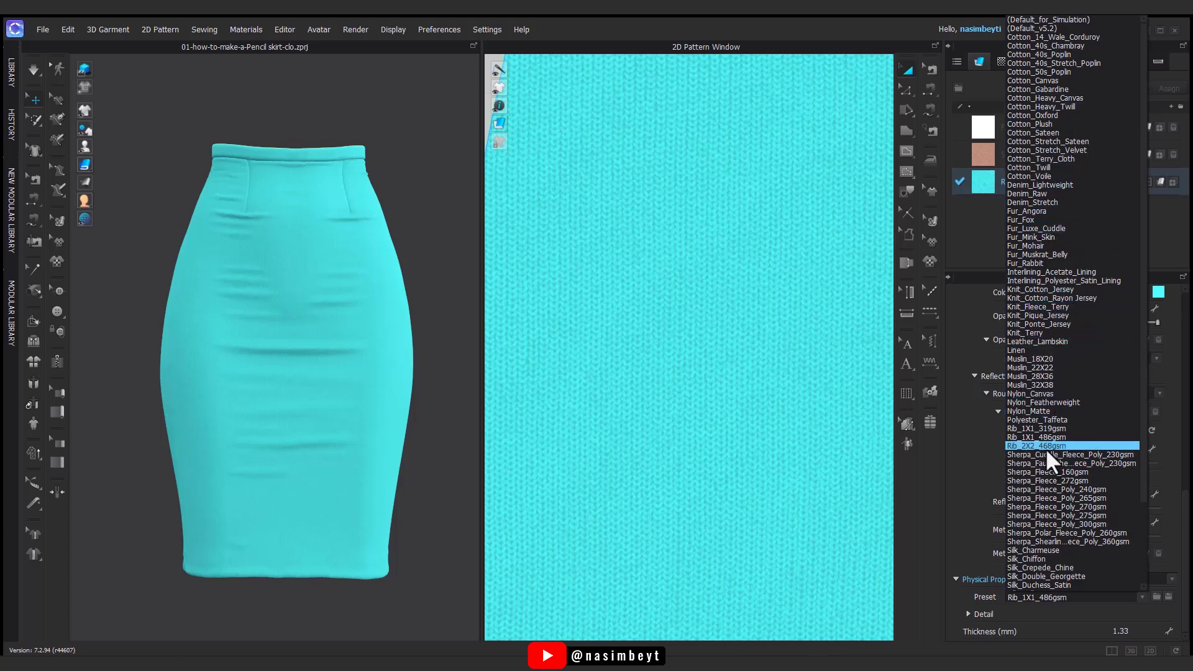
{"action": "scroll", "coordinate": [1050, 472], "scroll_direction": "down", "scroll_amount": 2}
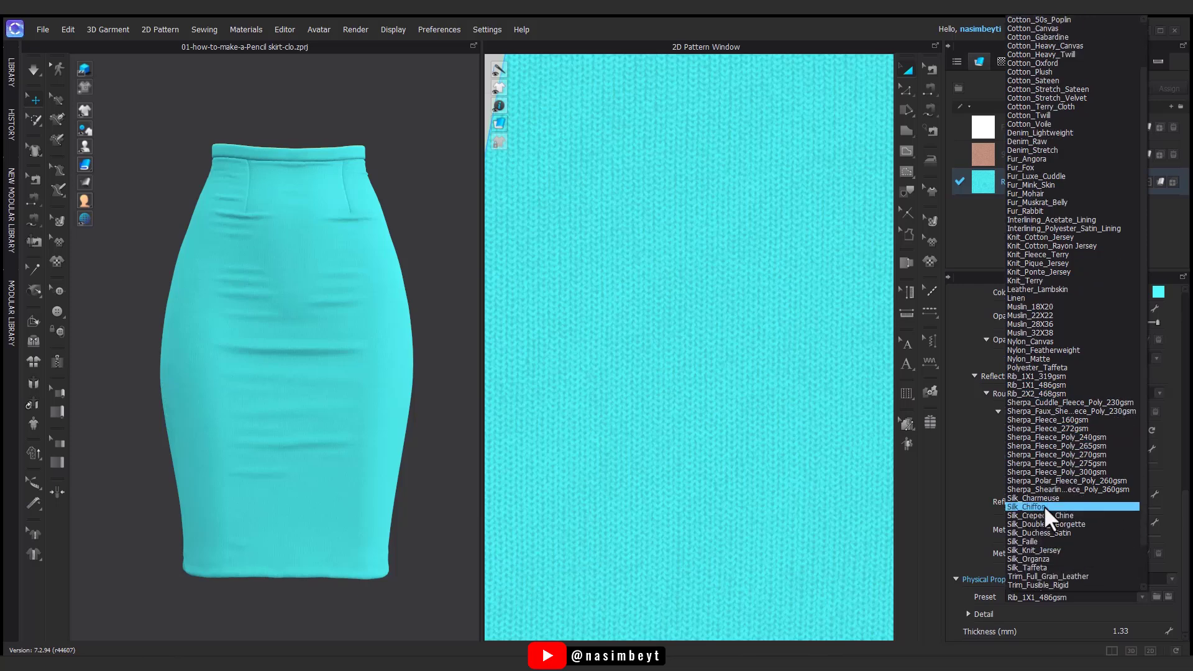
{"action": "scroll", "coordinate": [1080, 522], "scroll_direction": "down", "scroll_amount": 2}
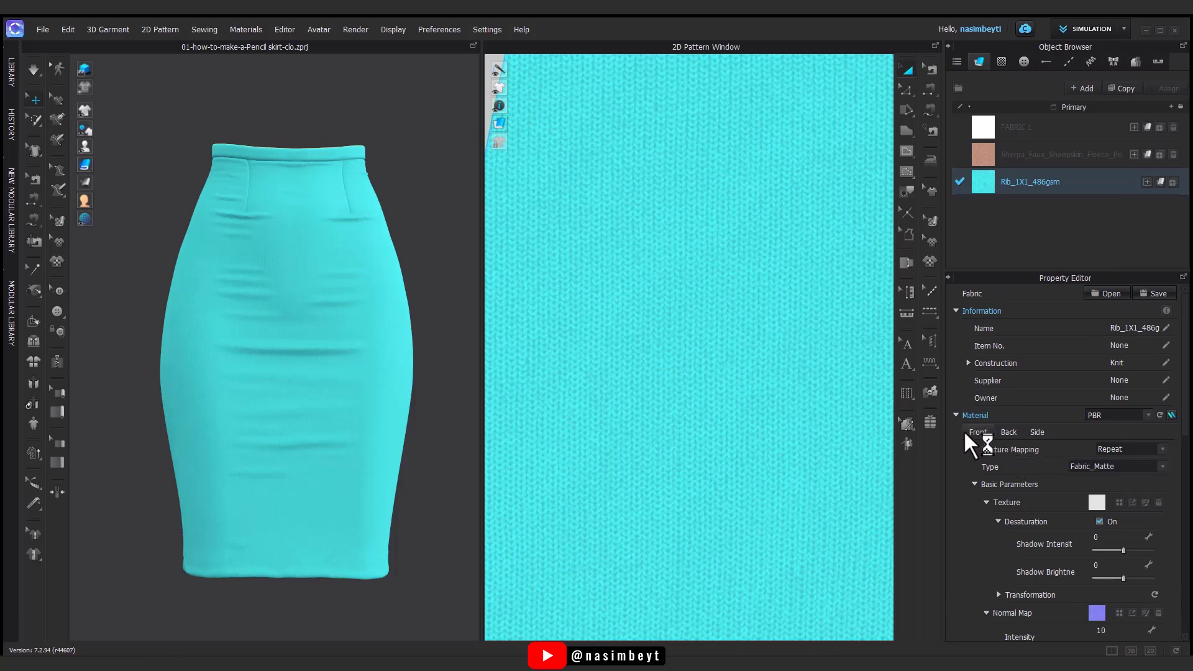
Review the fabric's Back material settings and examine the inside of the skirt through the waist opening
{"action": "left_click", "coordinate": [1008, 433]}
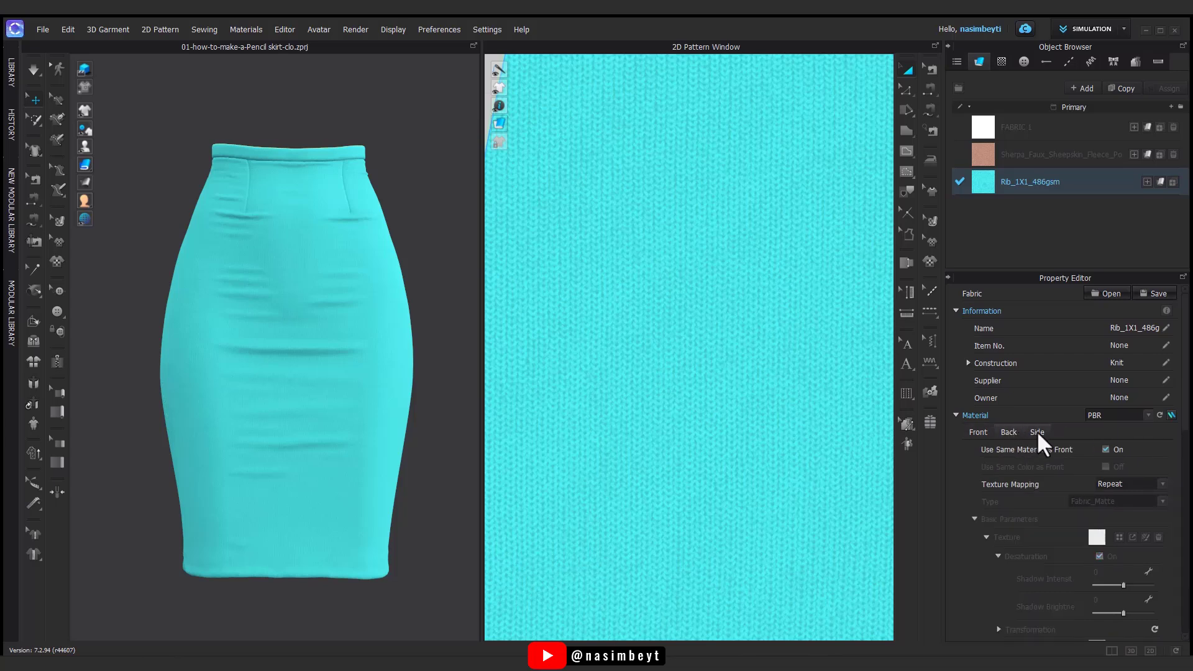
{"action": "scroll", "coordinate": [1069, 484], "scroll_direction": "down", "scroll_amount": 3}
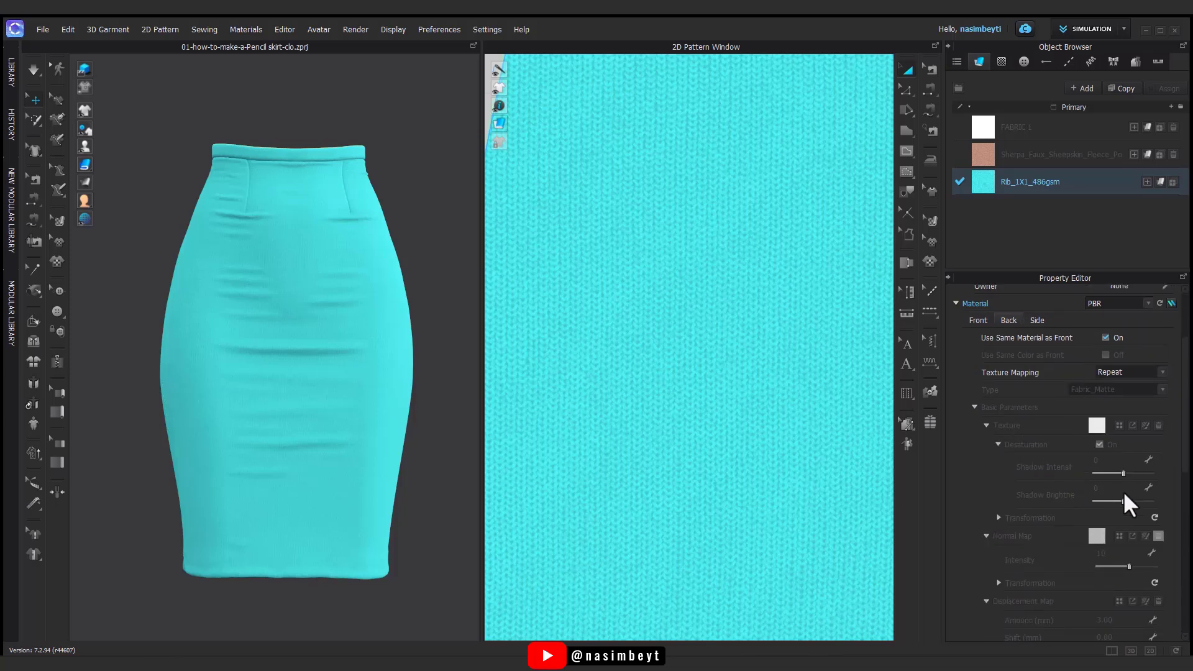
{"action": "scroll", "coordinate": [1106, 553], "scroll_direction": "down", "scroll_amount": 1}
{"action": "scroll", "coordinate": [1106, 553], "scroll_direction": "down", "scroll_amount": 4}
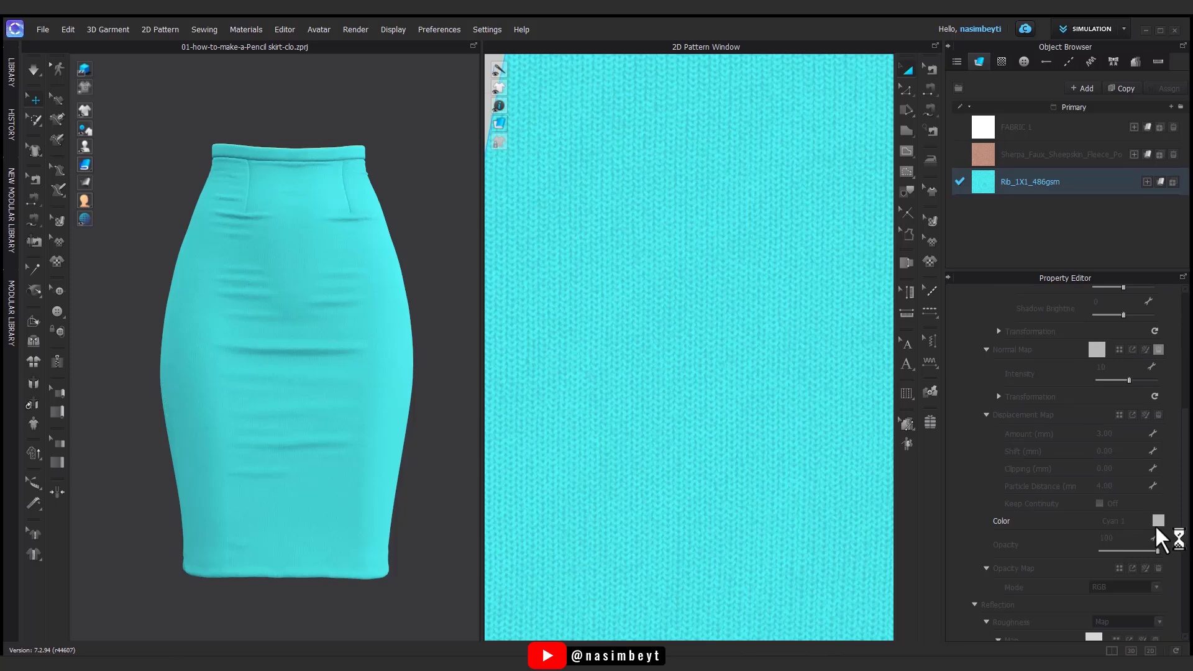
{"action": "scroll", "coordinate": [1076, 505], "scroll_direction": "up", "scroll_amount": 8}
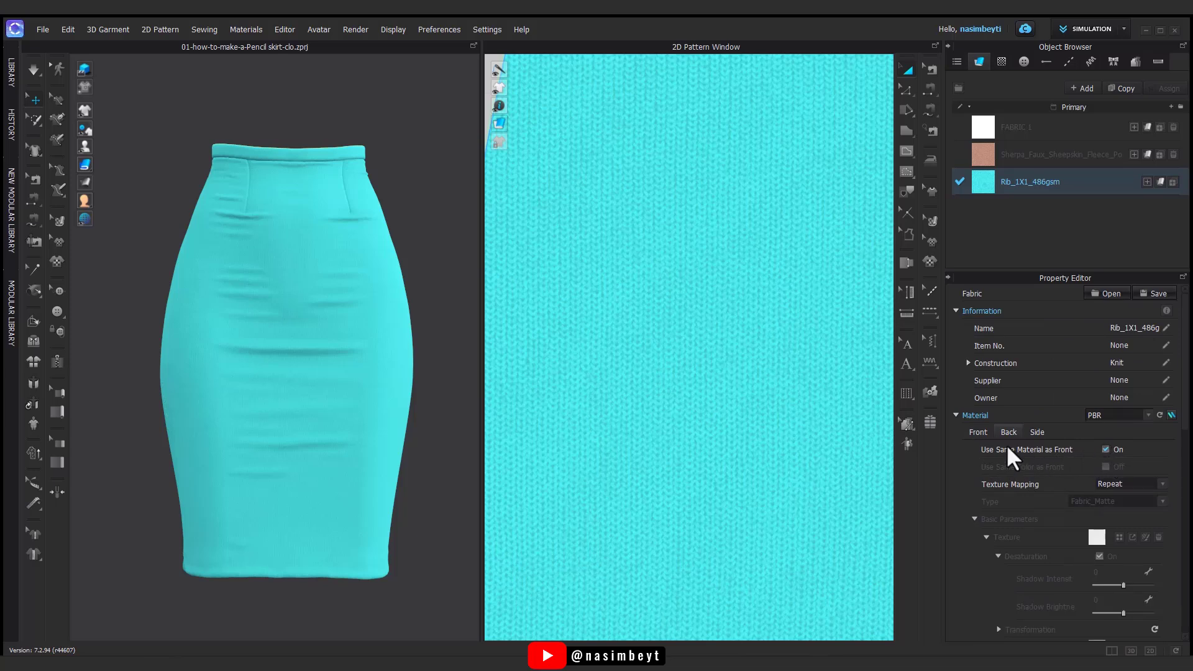
{"action": "right_click_drag", "start_coordinate": [385, 438], "coordinate": [394, 505]}
{"action": "scroll", "coordinate": [378, 287], "scroll_direction": "up", "scroll_amount": 3}
{"action": "middle_click_drag", "start_coordinate": [366, 325], "coordinate": [369, 393]}
{"action": "scroll", "coordinate": [341, 354], "scroll_direction": "up", "scroll_amount": 4}
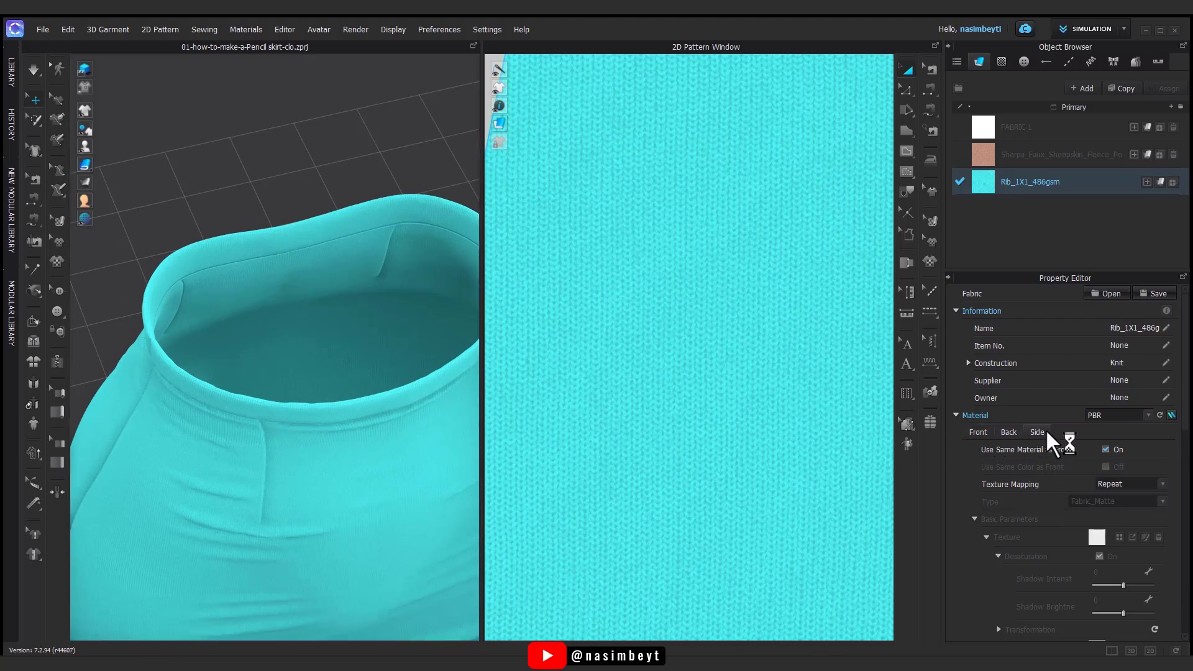
Turn off Use Same Material as Front for the fabric's Side material and review its separate settings
{"action": "left_click", "coordinate": [1106, 449]}
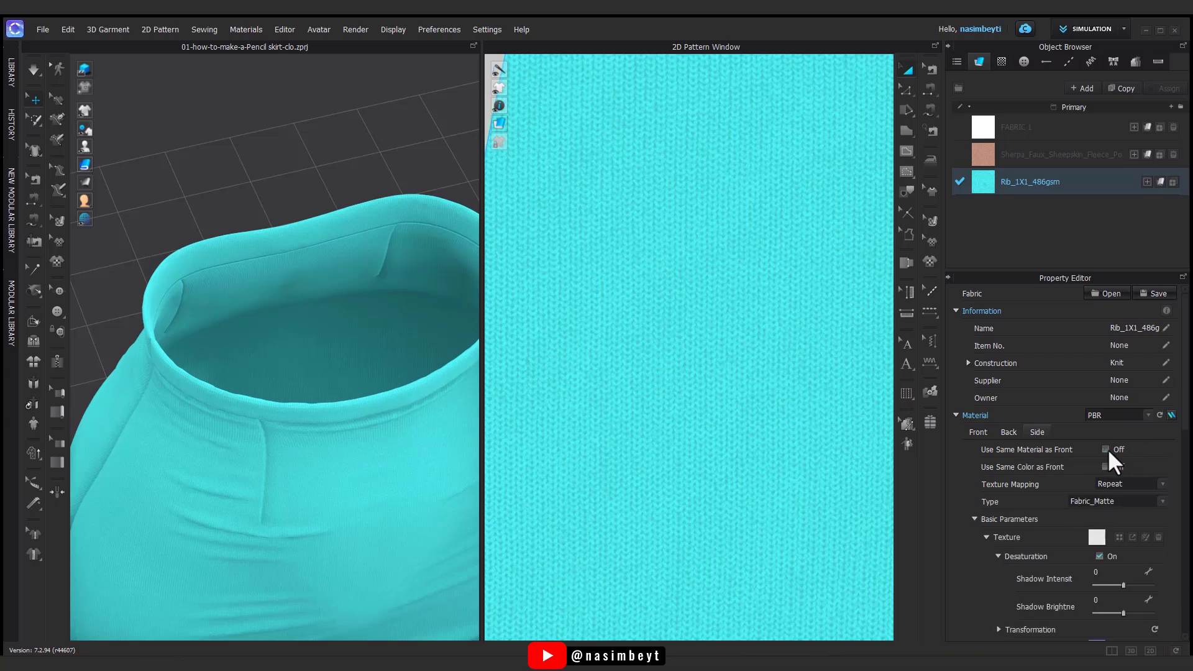
{"action": "scroll", "coordinate": [1069, 497], "scroll_direction": "down", "scroll_amount": 9}
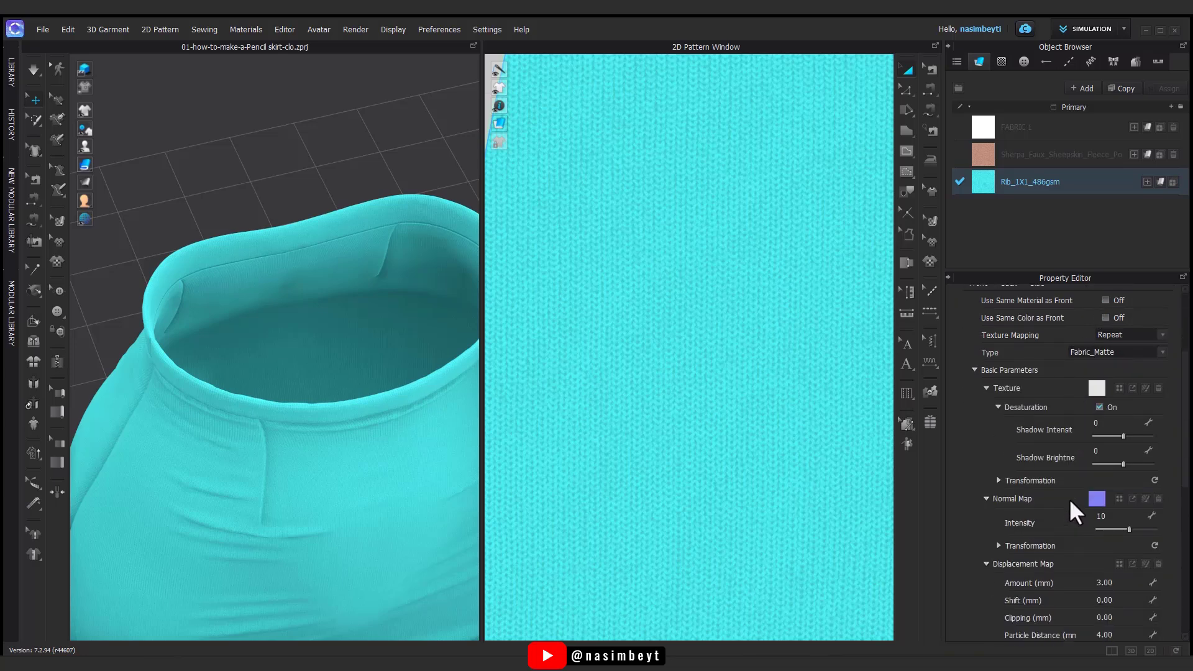
{"action": "scroll", "coordinate": [1070, 501], "scroll_direction": "down", "scroll_amount": 5}
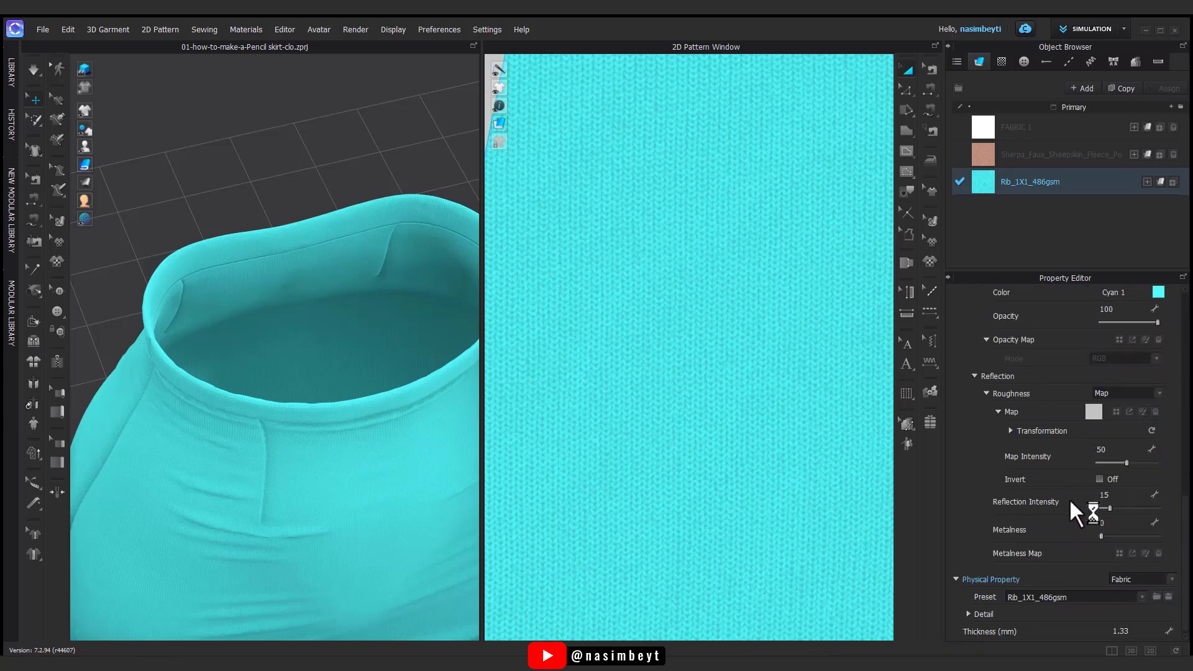
{"action": "scroll", "coordinate": [1070, 501], "scroll_direction": "up", "scroll_amount": 6}
{"action": "scroll", "coordinate": [1071, 501], "scroll_direction": "up", "scroll_amount": 8}
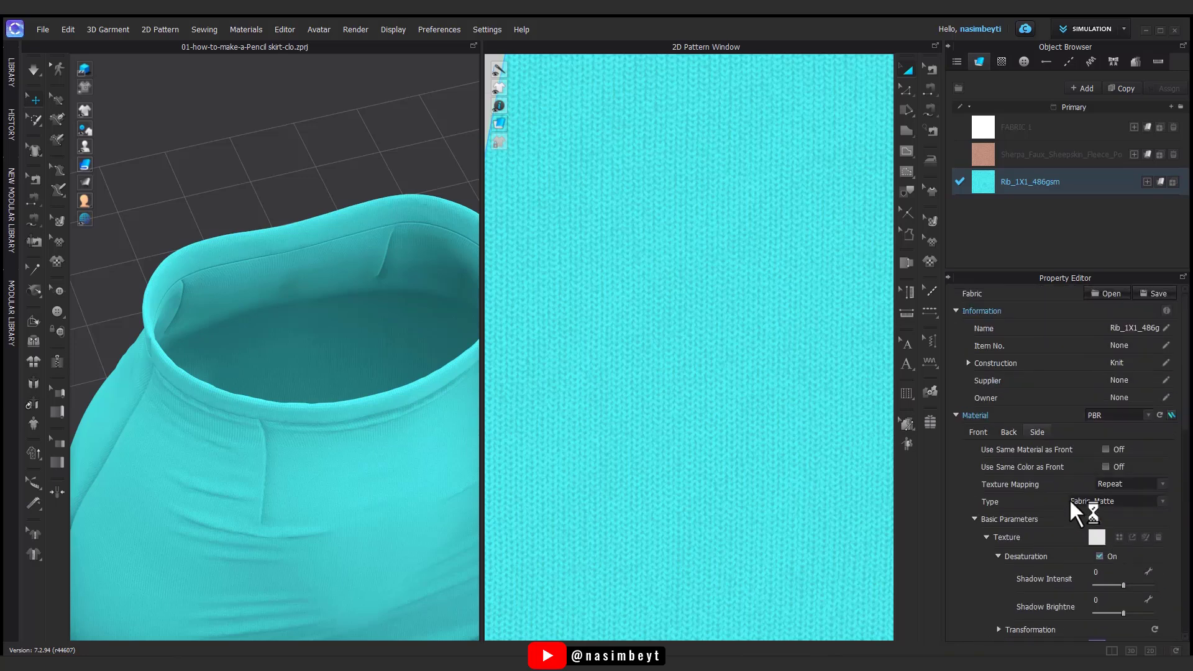
Turn off Use Same Material as Front for the fabric's Back material and review its editable settings
{"action": "left_click", "coordinate": [1010, 433]}
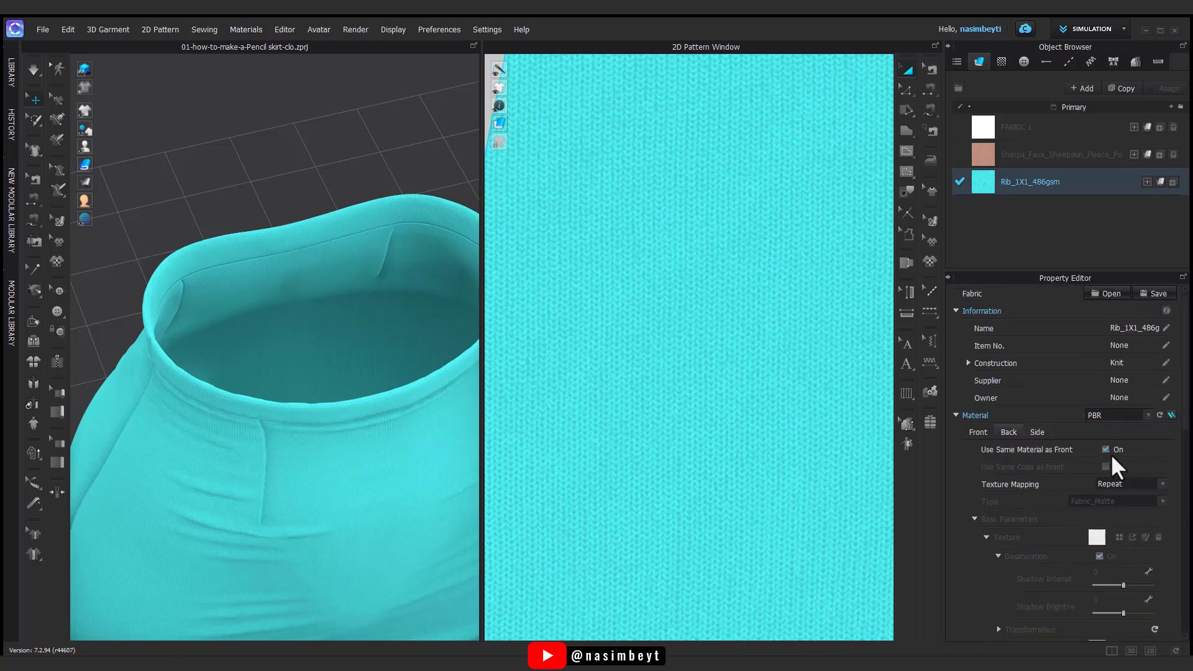
{"action": "scroll", "coordinate": [1056, 491], "scroll_direction": "down", "scroll_amount": 3}
{"action": "scroll", "coordinate": [1051, 484], "scroll_direction": "down", "scroll_amount": 6}
{"action": "scroll", "coordinate": [1052, 484], "scroll_direction": "up", "scroll_amount": 8}
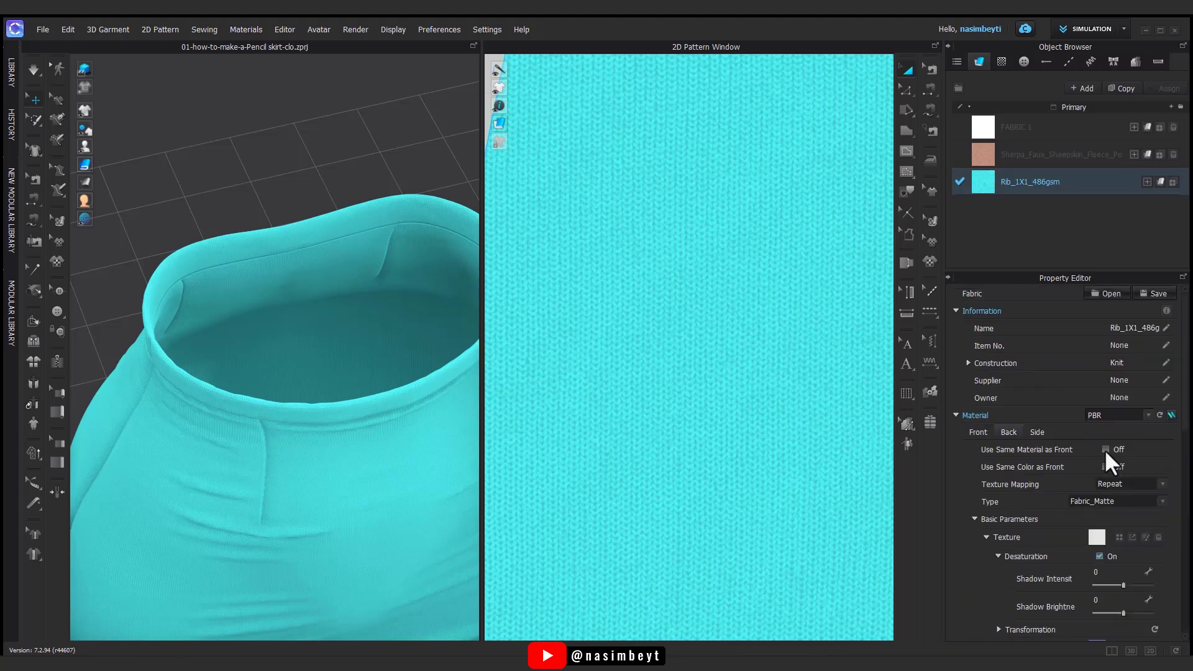
{"action": "left_click", "coordinate": [1107, 450]}
{"action": "scroll", "coordinate": [438, 393], "scroll_direction": "down", "scroll_amount": 5}
{"action": "right_click_drag", "start_coordinate": [354, 482], "coordinate": [755, 481]}
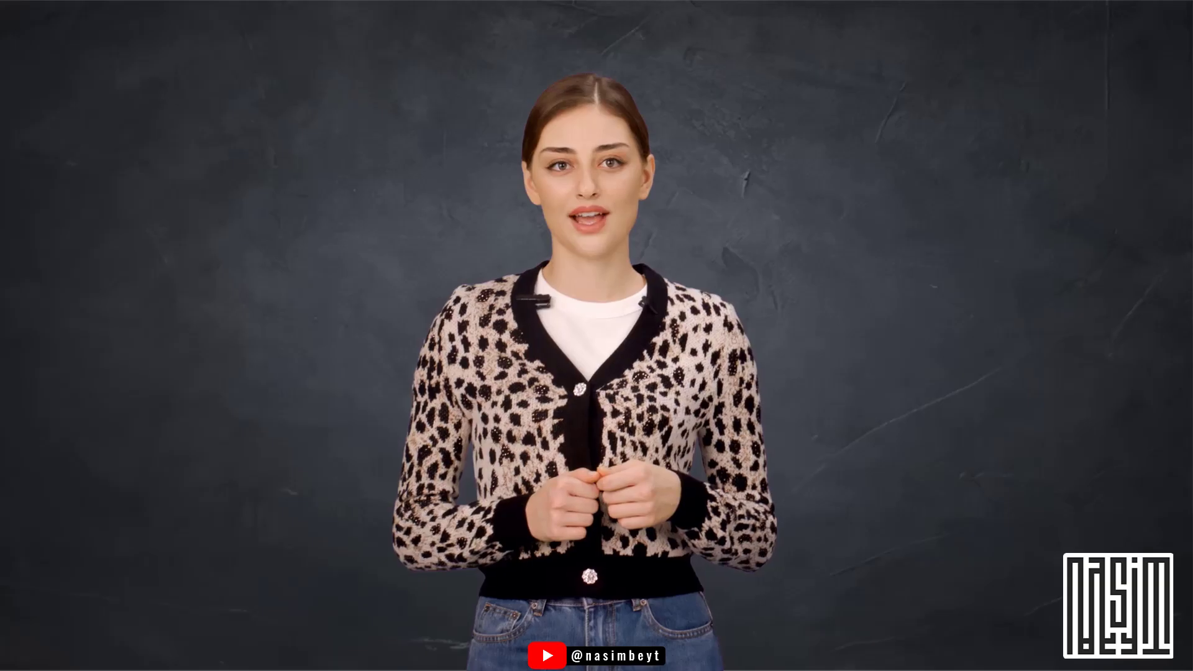